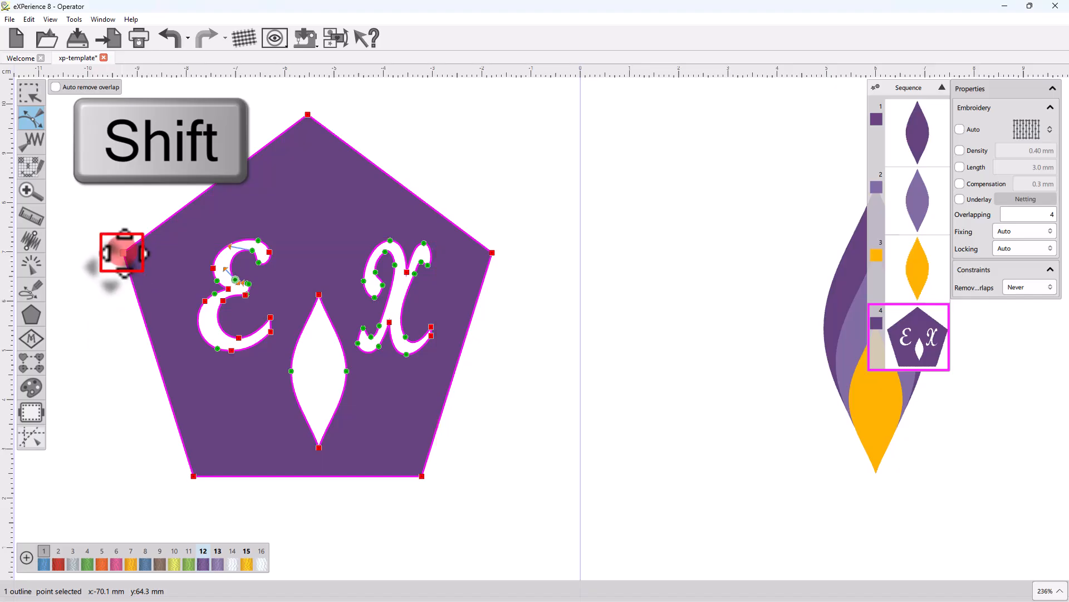
- Range-select the pentagon's nodes from left to lower-right corner, add the right corner and the petal's top node, and deselect the bottom corners
left_click(421, 475, "shift")
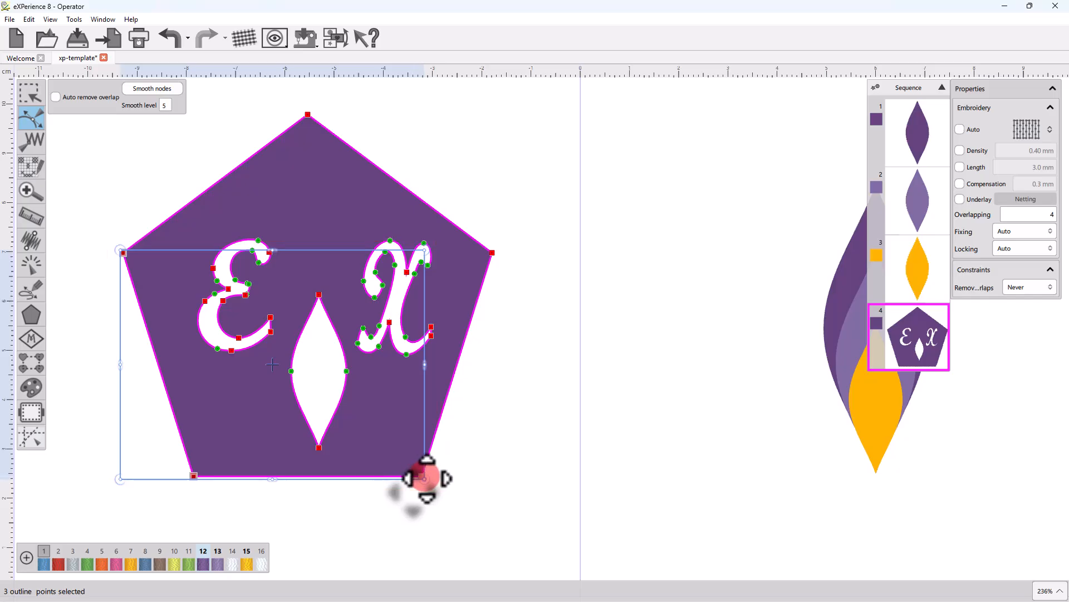
left_click(492, 253, "ctrl")
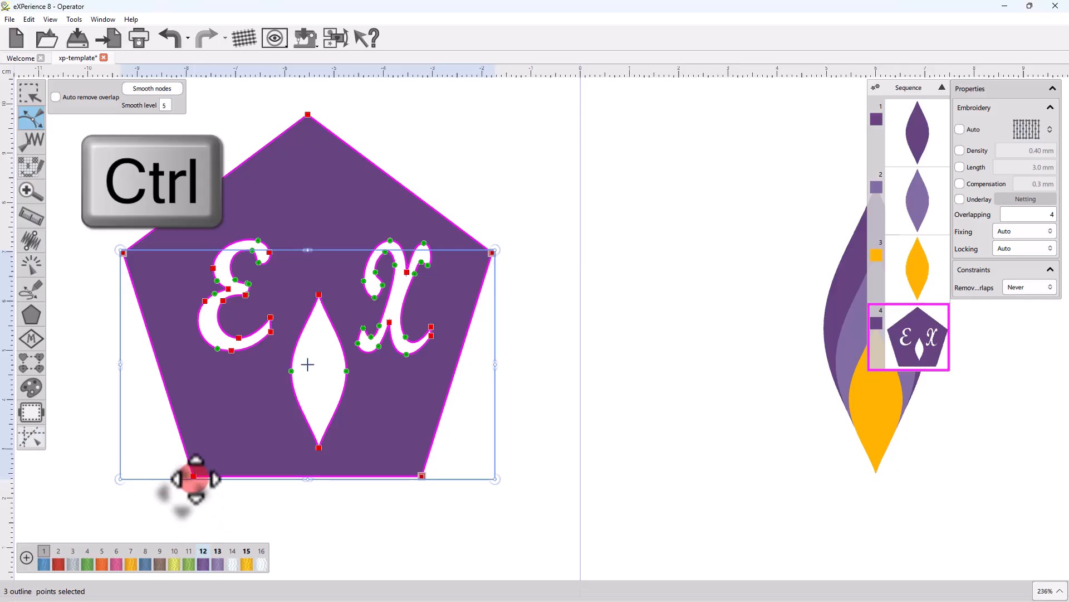
left_click(424, 477, "ctrl")
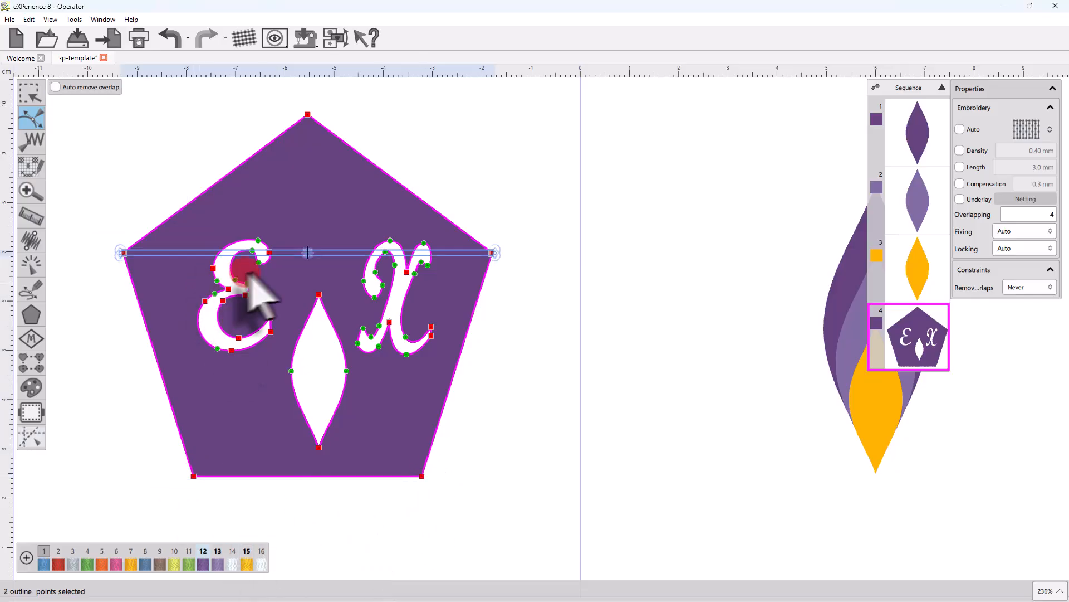
left_click(318, 295, "ctrl")
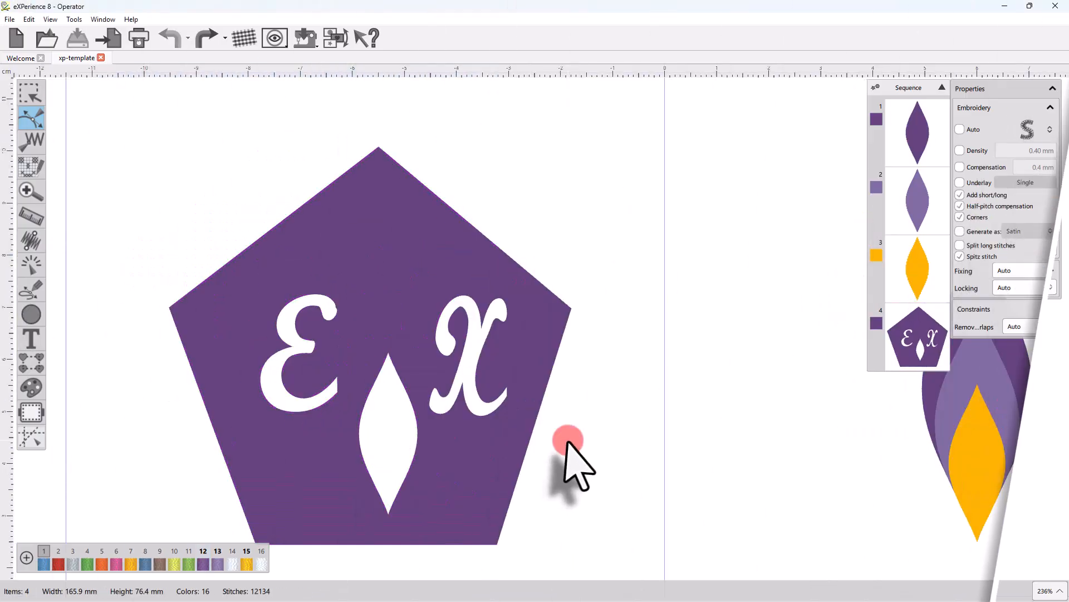
- Reshape the petal cutout in the pentagon by moving its top node up, its bottom node down and its right node inward
left_click(520, 454)
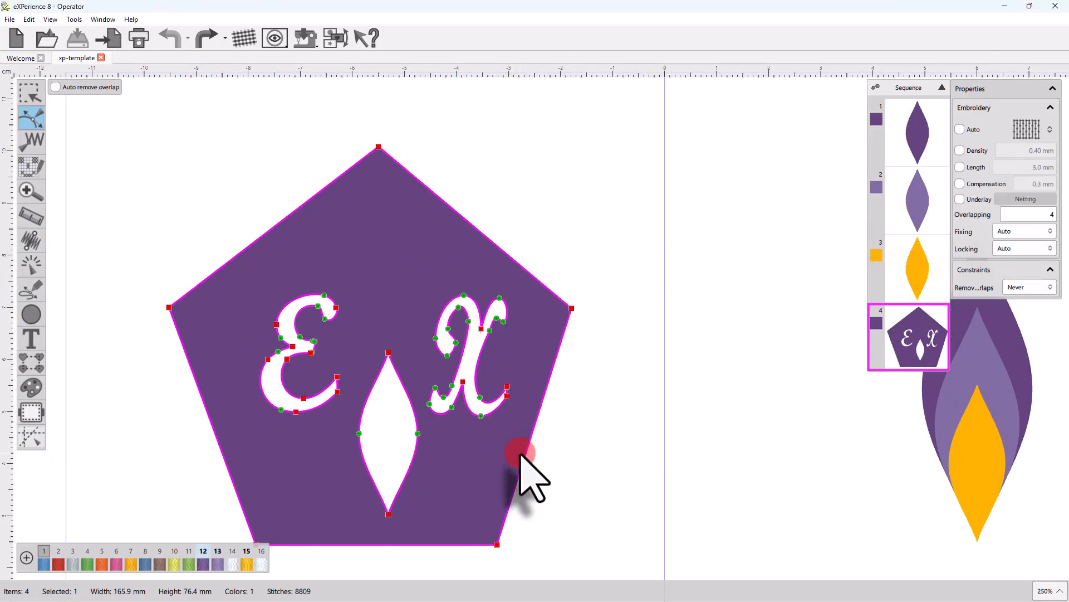
left_click_drag(388, 353, 388, 340)
left_click_drag(387, 513, 387, 520)
left_click_drag(422, 436, 412, 436)
scroll(380, 448, "down", 5)
scroll(360, 415, "up", 6)
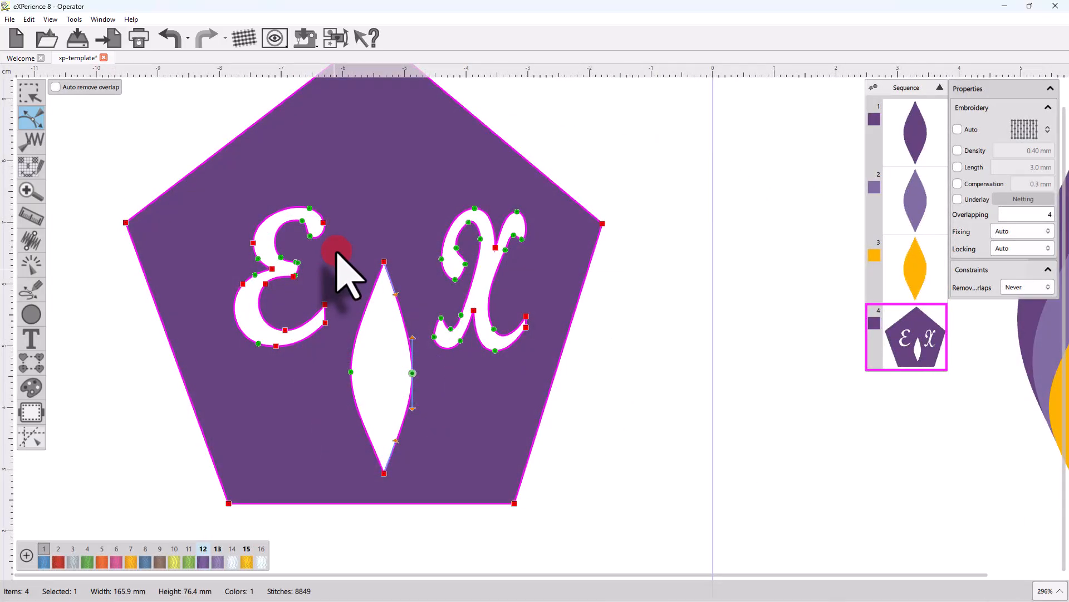
- Select all four petal nodes plus the pentagon's two bottom corners, stretch and skew them downward together, and clear the selection
left_click_drag(341, 240, 423, 491)
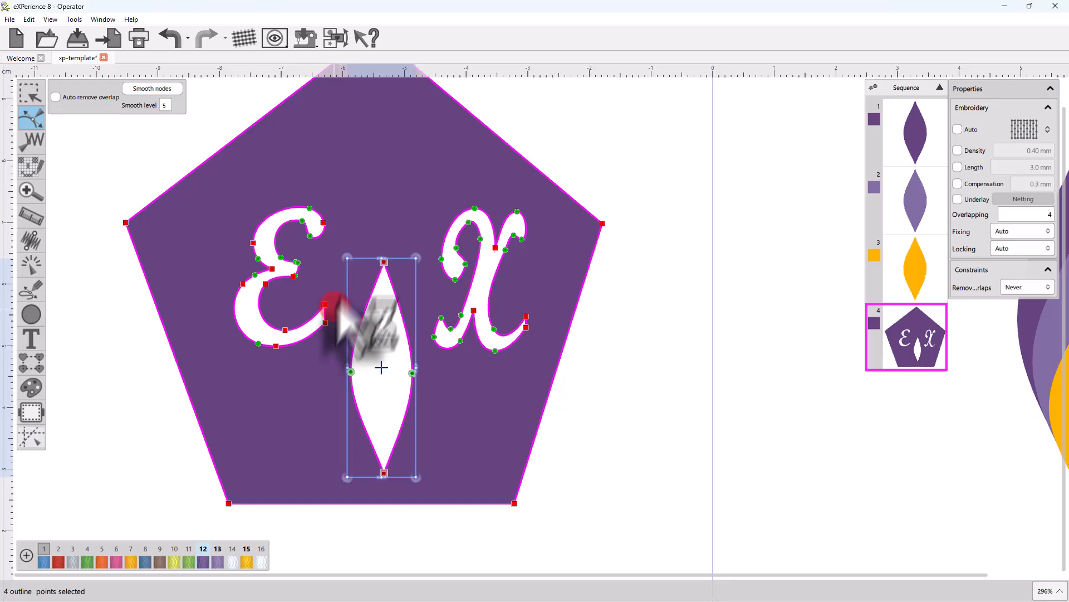
left_click(513, 504, "shift")
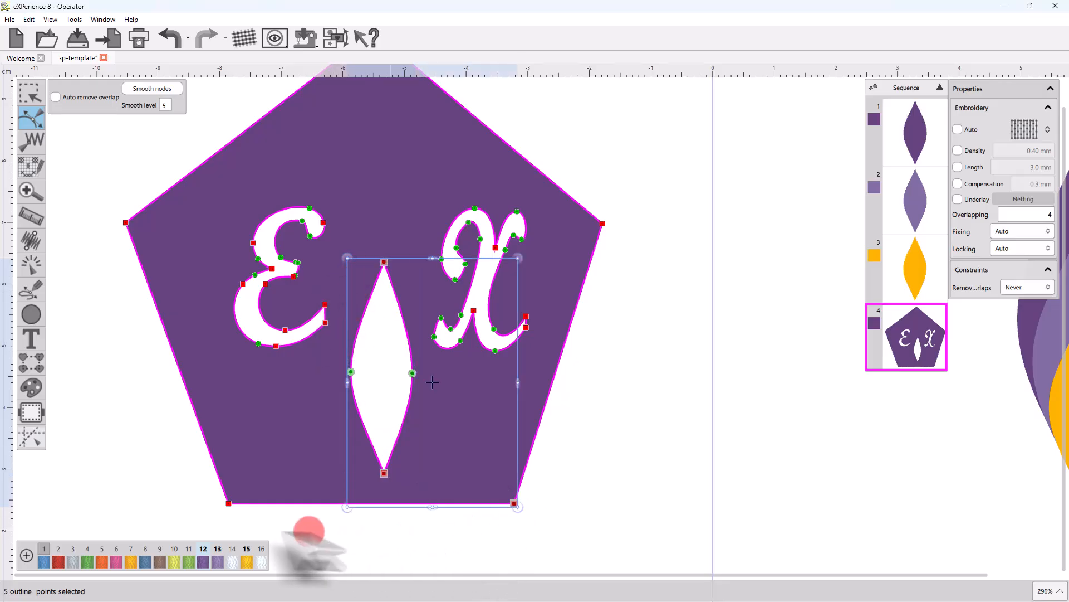
left_click(229, 504, "shift")
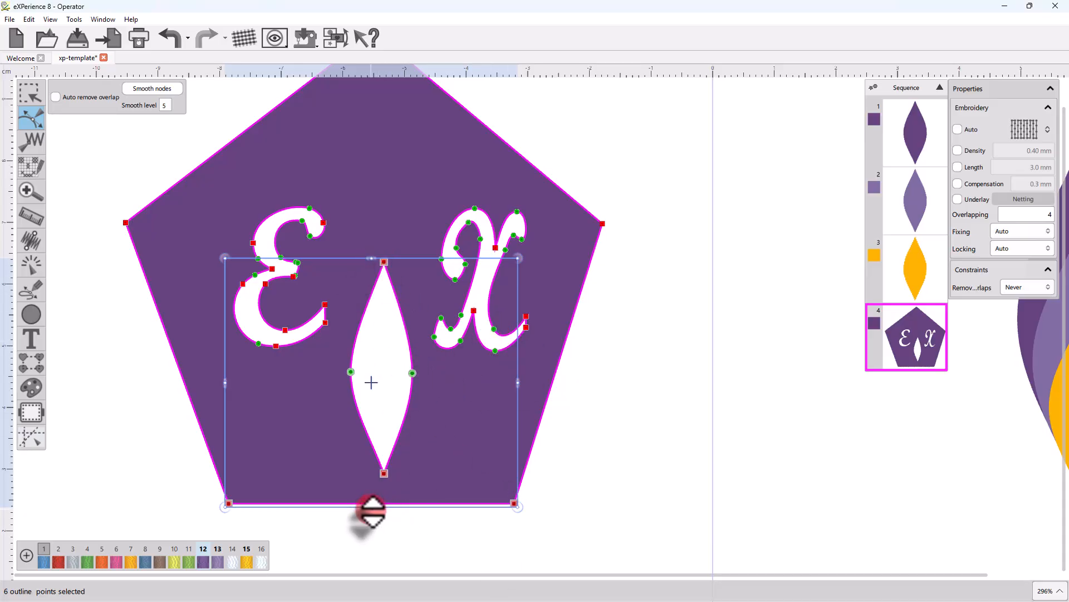
left_click_drag(371, 510, 375, 561)
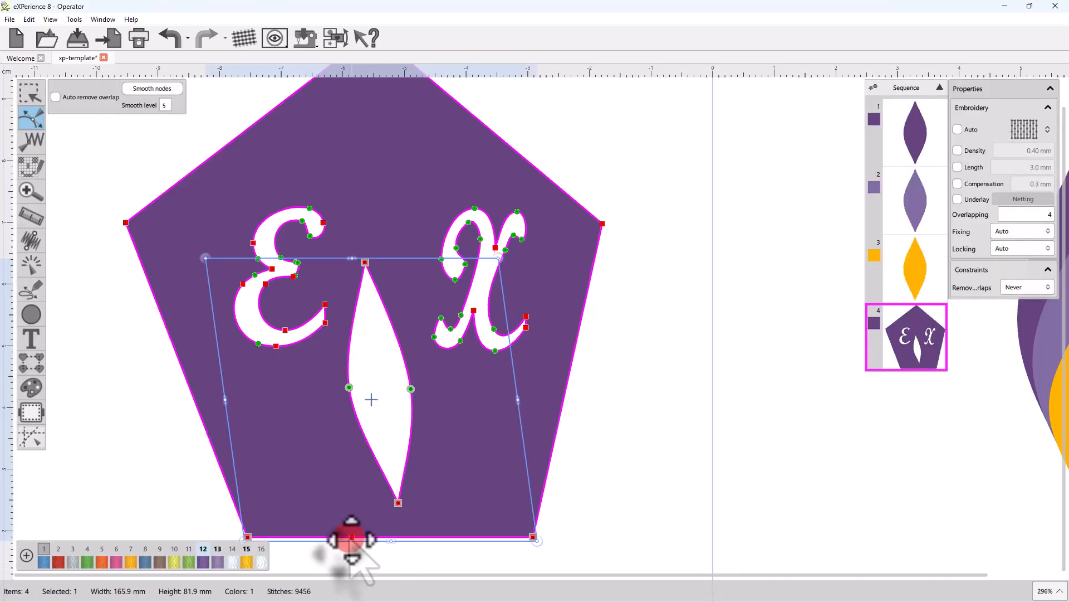
left_click(460, 437)
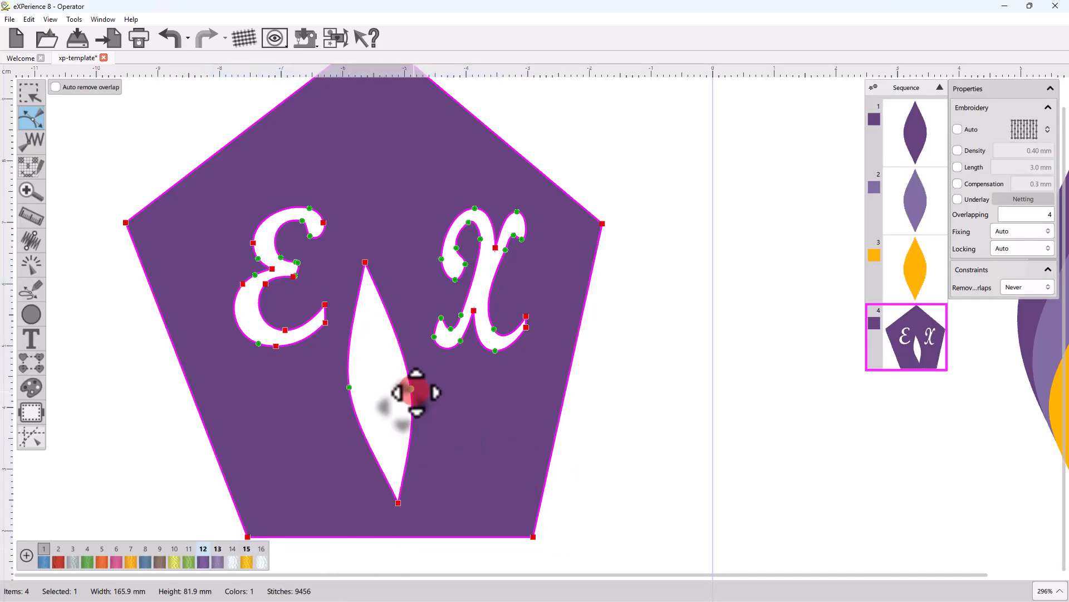
- Adjust the upper curve handle of the petal's right node slightly, and select the petal's two side nodes together
left_click(412, 389)
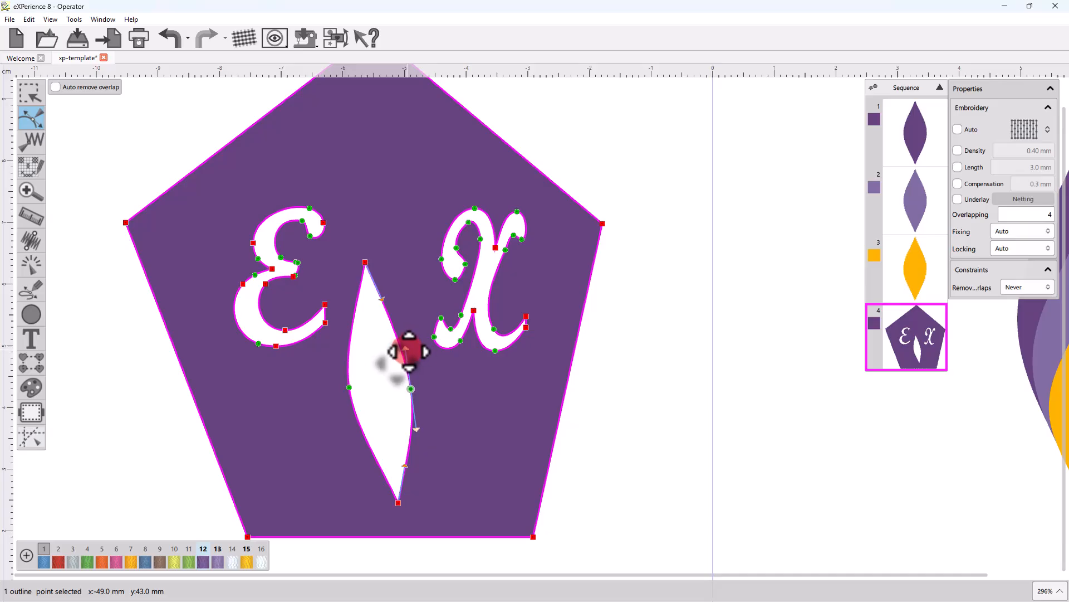
mouse_move(409, 351)
left_mouse_down()
mouse_move(399, 351)
mouse_move(418, 351)
mouse_move(391, 352)
mouse_move(407, 354)
left_mouse_up()
left_click_drag(330, 379, 424, 436)
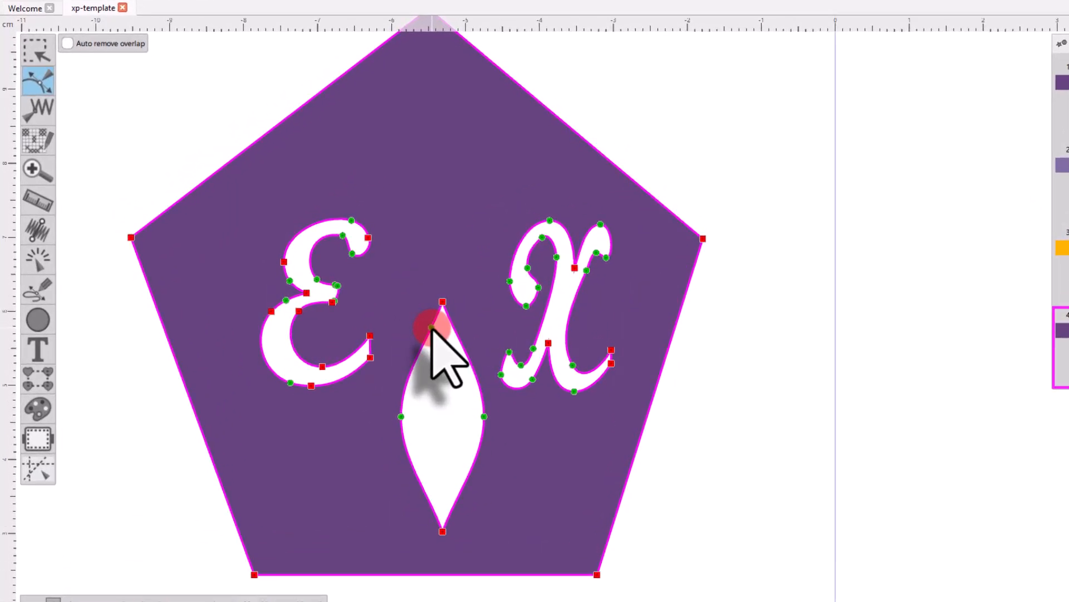
- Select the complete polyline of the petal cutout, of the letter E and of the letter X, one after another
right_click(443, 302)
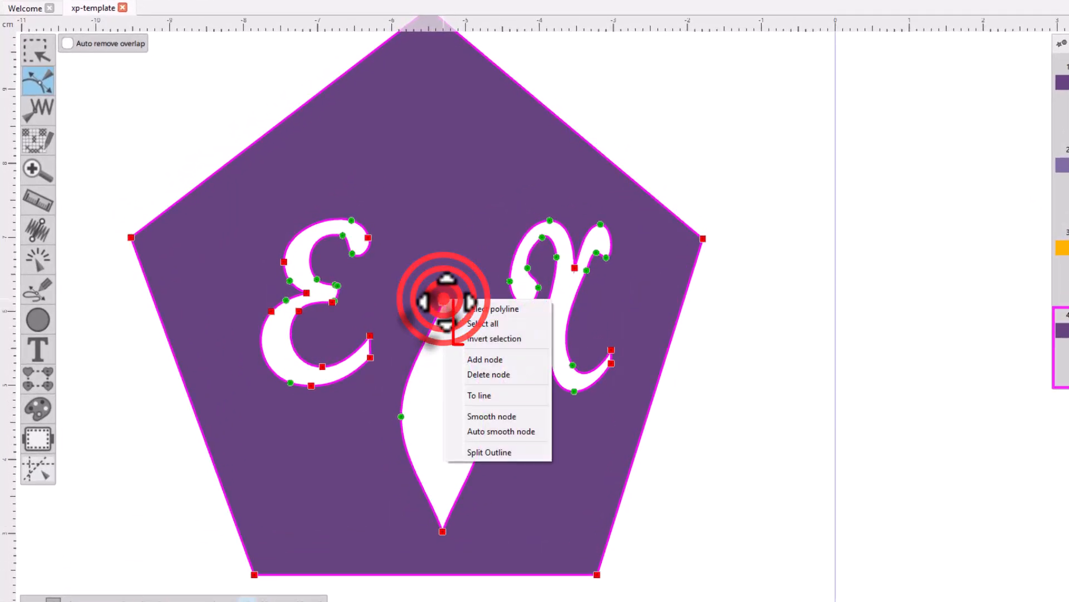
left_click(481, 308)
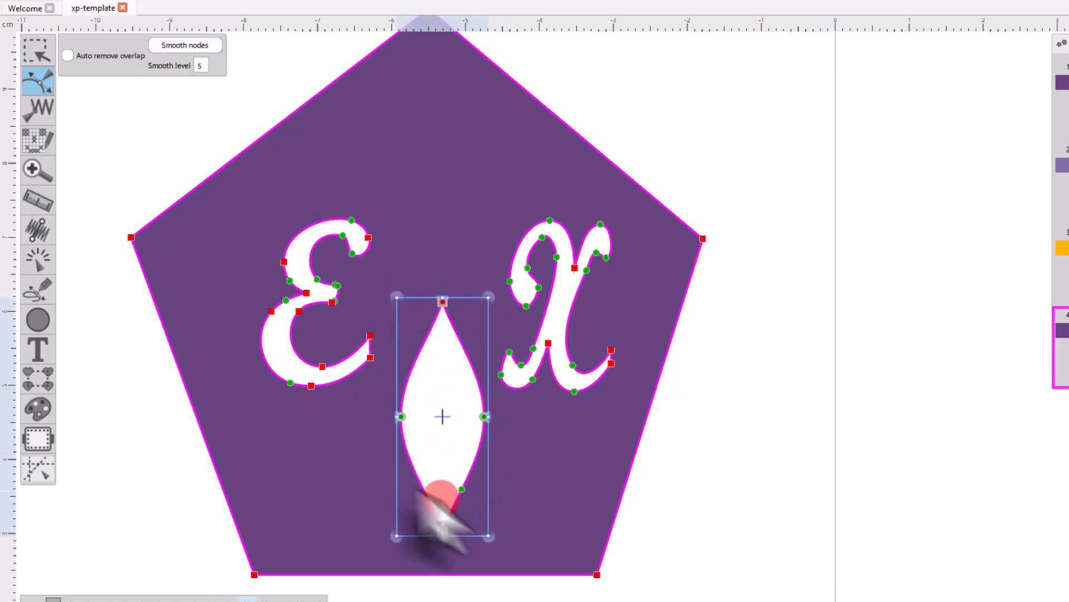
right_click(373, 239)
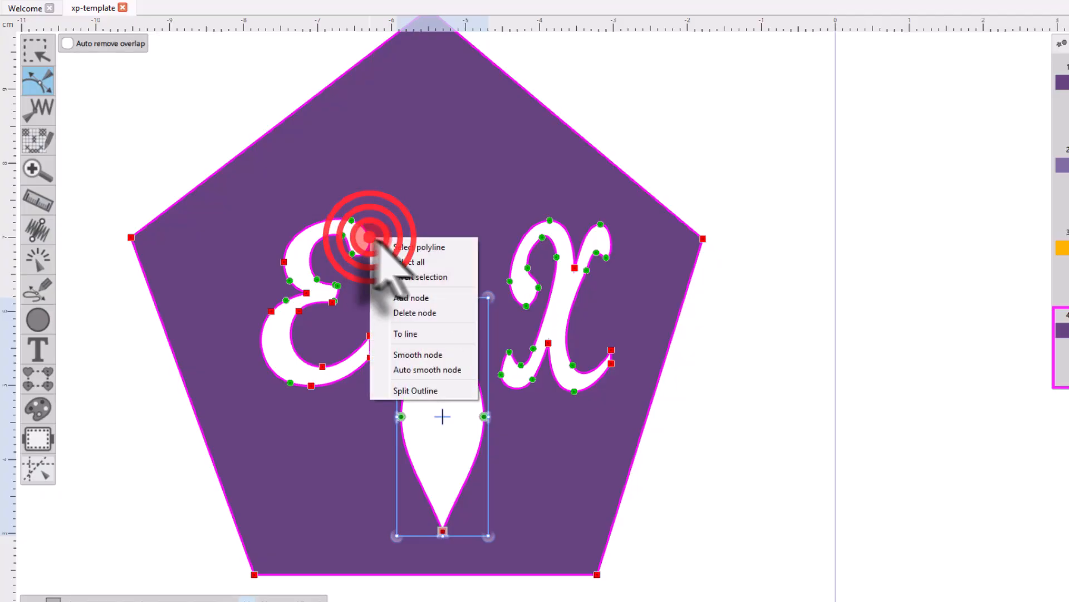
left_click(410, 244)
left_click(356, 236)
mouse_move(351, 220)
left_mouse_down()
mouse_move(291, 267)
mouse_move(333, 222)
mouse_move(351, 220)
left_mouse_up()
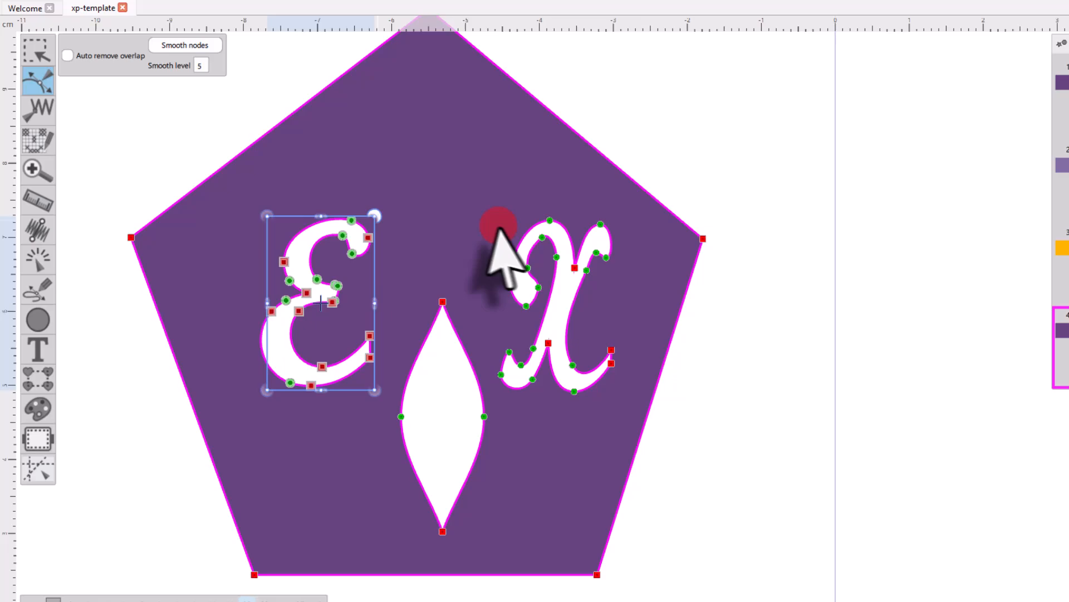
right_click(550, 221)
left_click(571, 231)
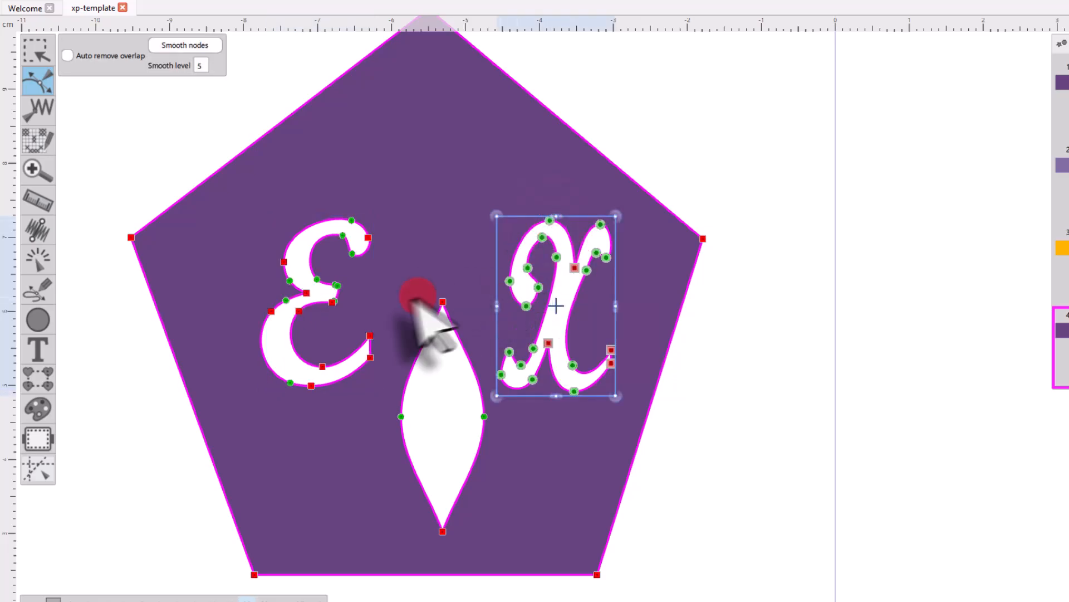
- Select all nodes of the pentagon object, including its letter and petal cutouts, and clear the selection
scroll(334, 369, "down", 1)
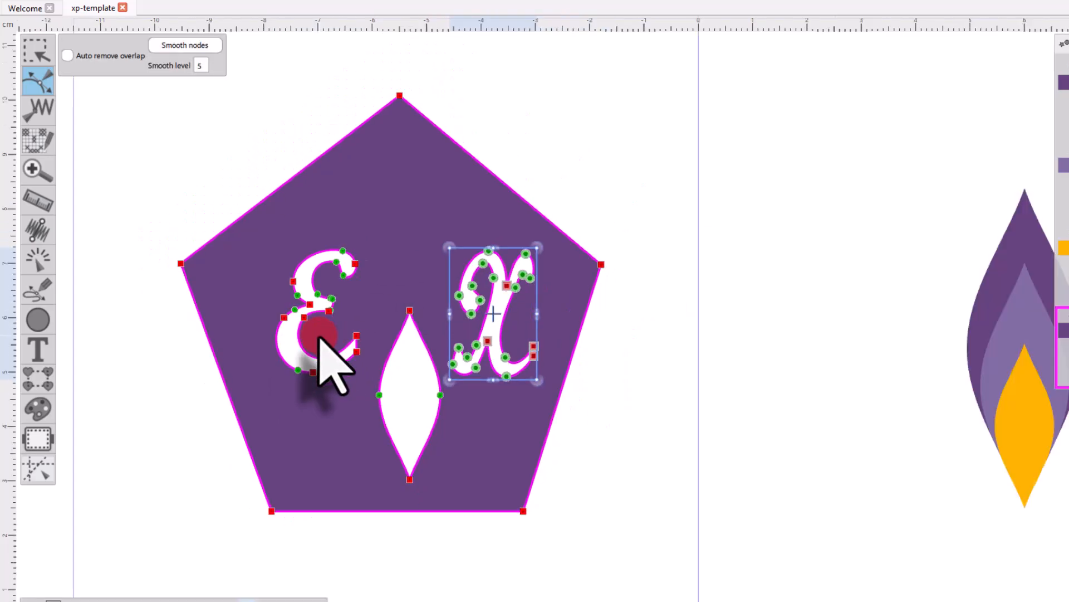
right_click(402, 96)
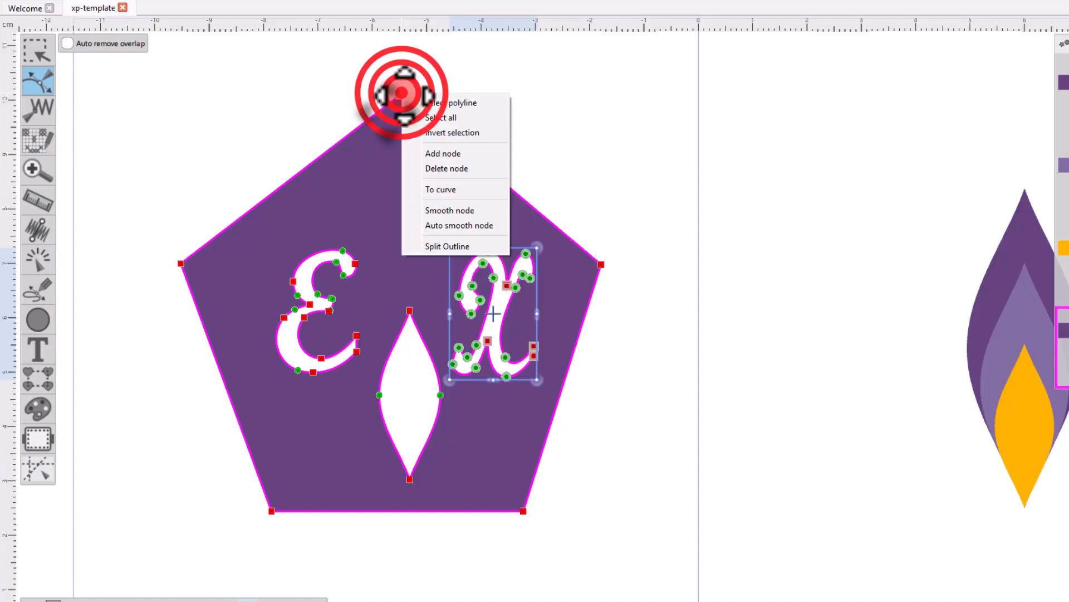
left_click(440, 112)
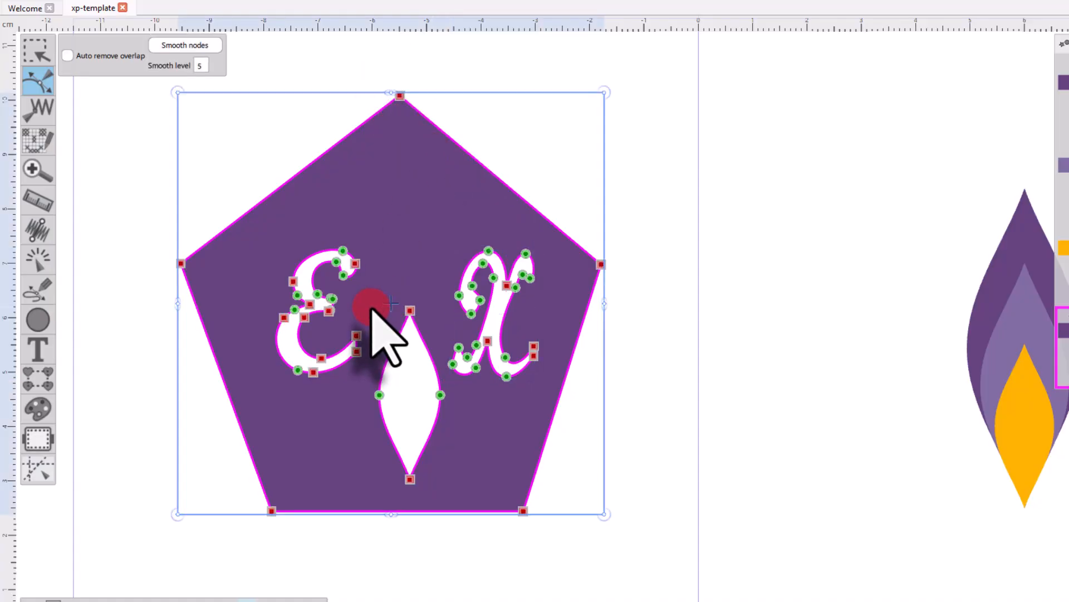
left_click(374, 244)
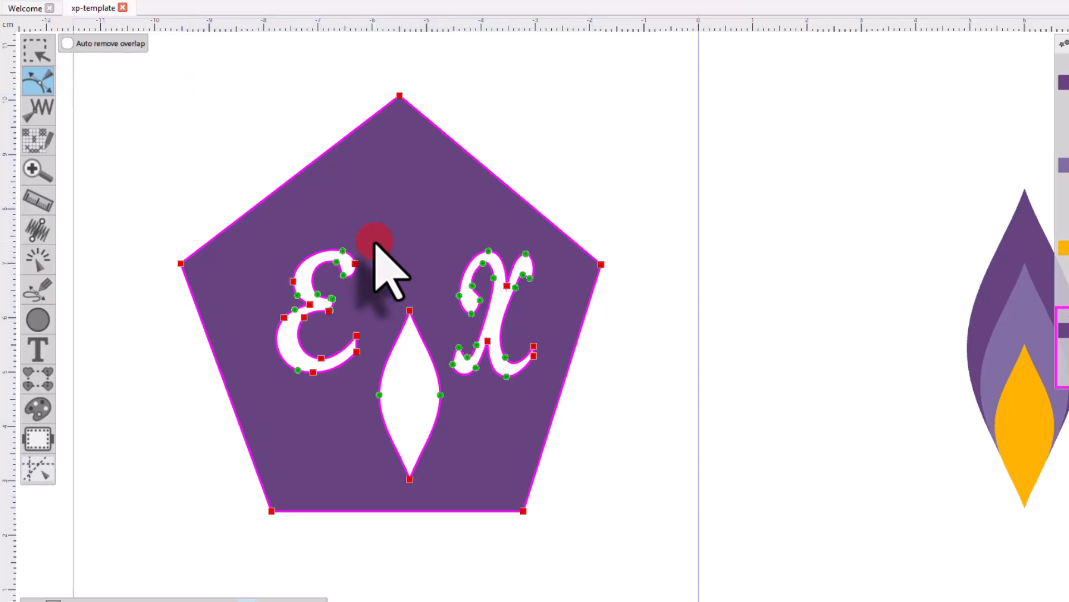
- Select the pentagon's outer polyline and invert the selection
right_click(406, 98)
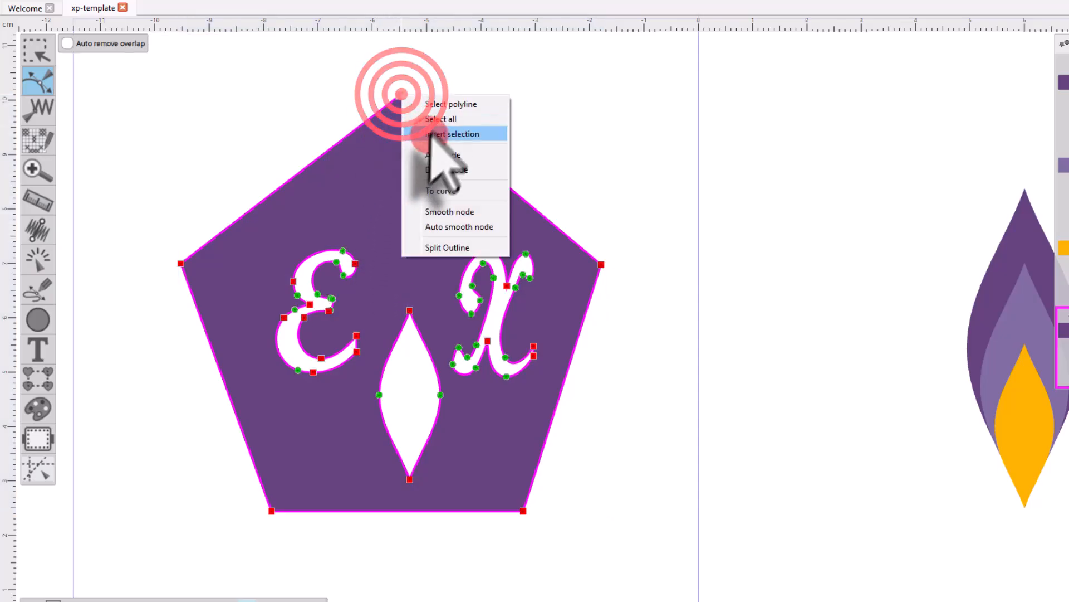
left_click(443, 97)
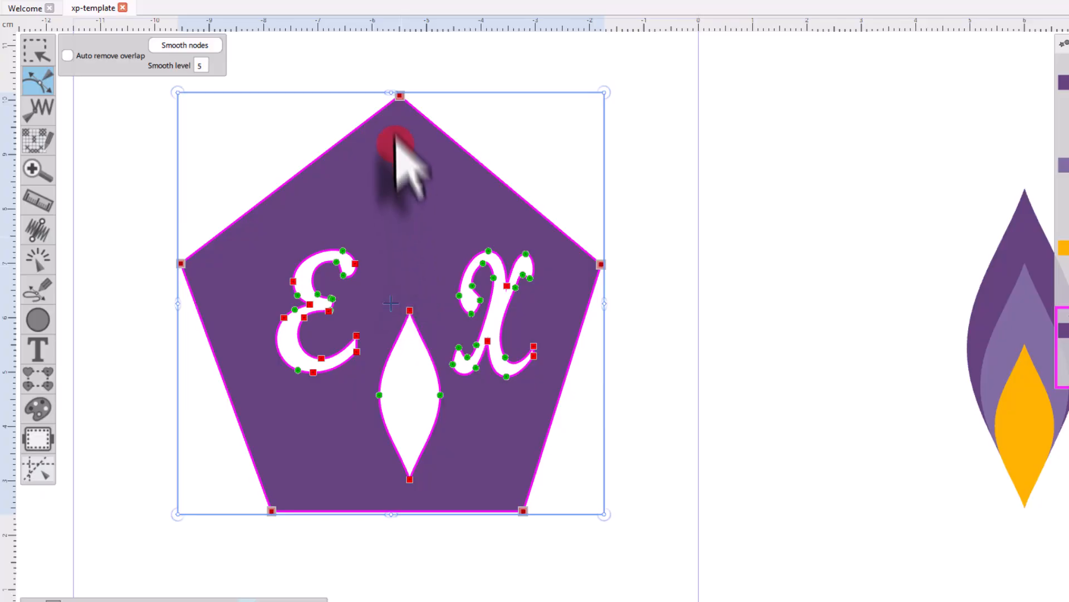
right_click(405, 100)
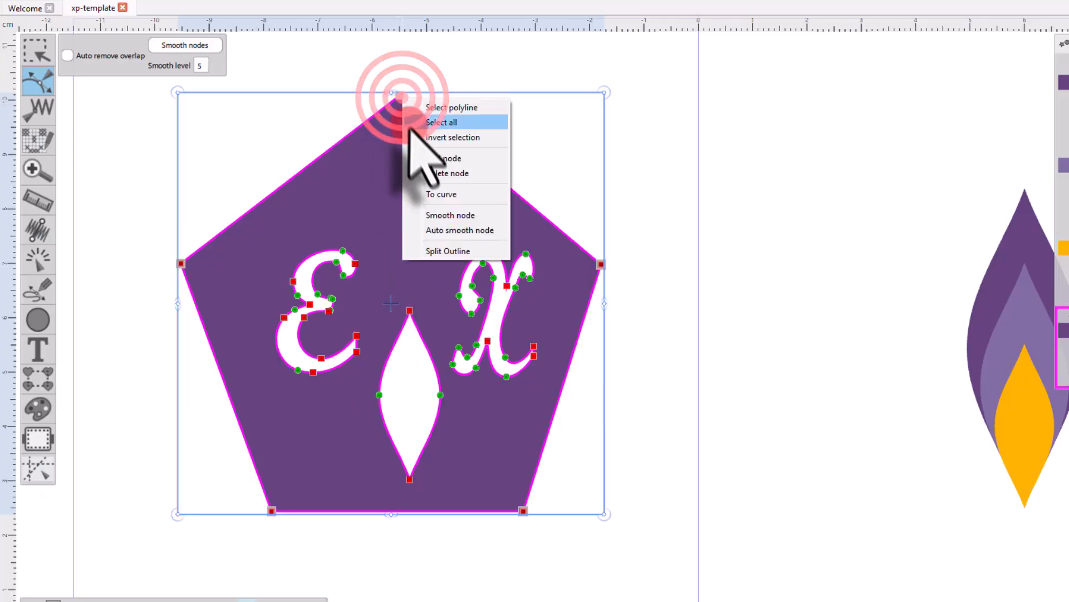
left_click(440, 137)
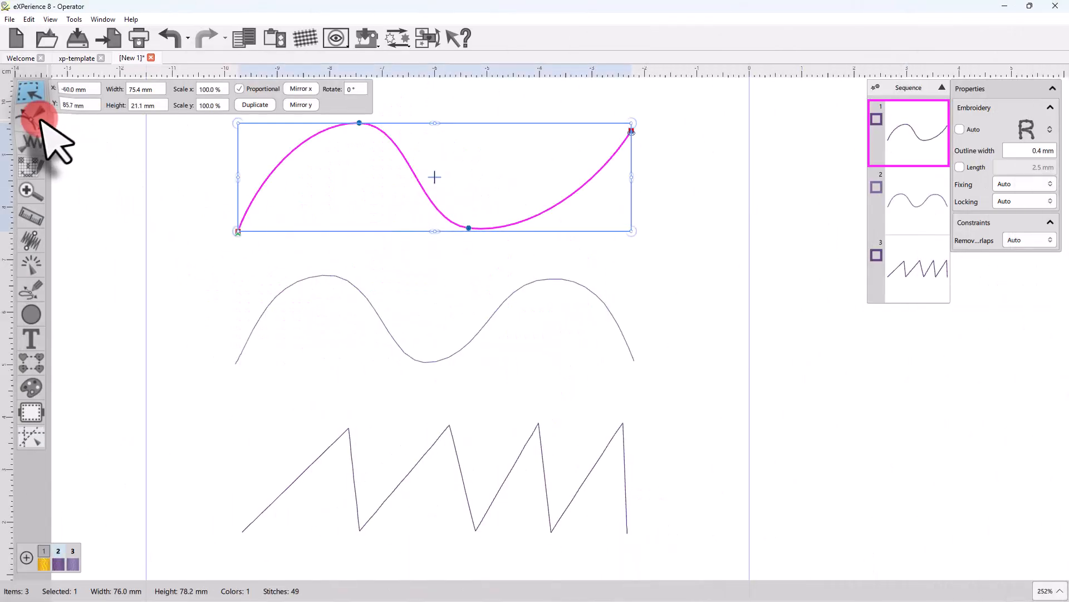
- Activate node editing in the new design and inspect the node types of the two wavy curves and the zigzag line
left_click(34, 118)
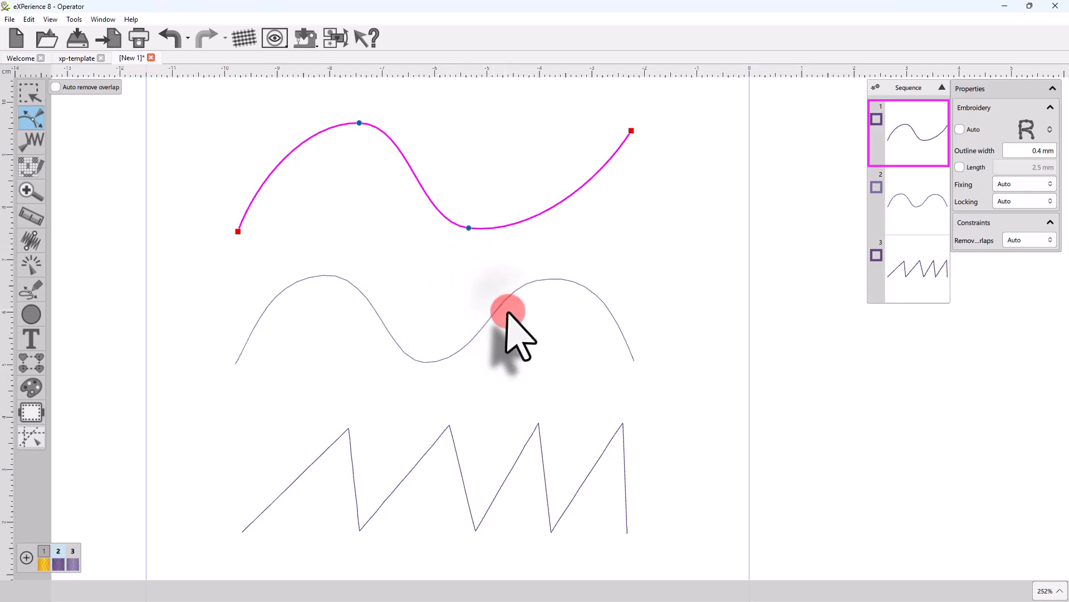
left_click(459, 351)
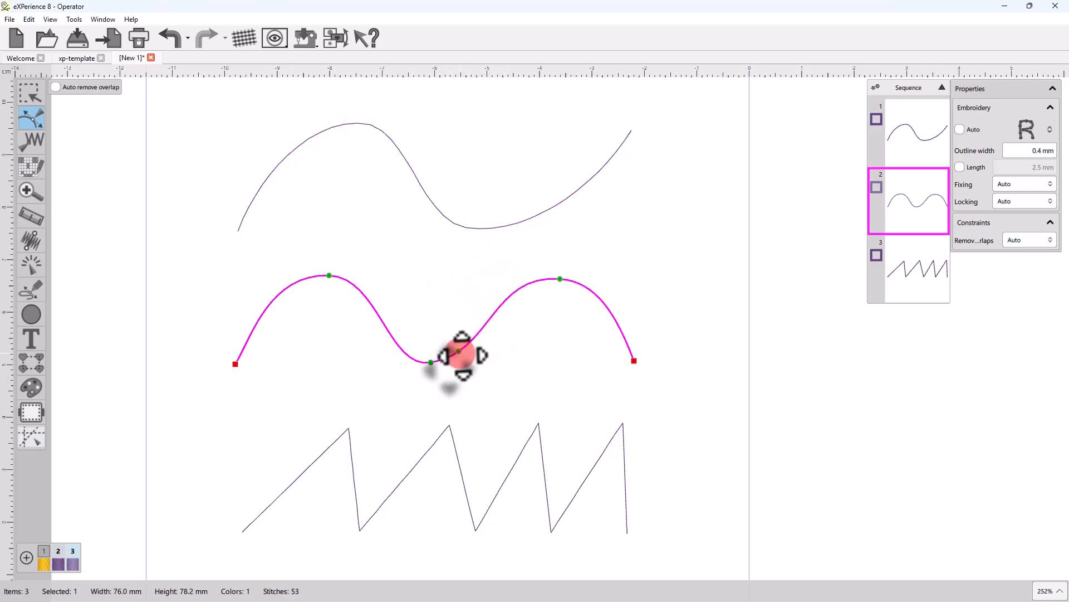
left_click(458, 460)
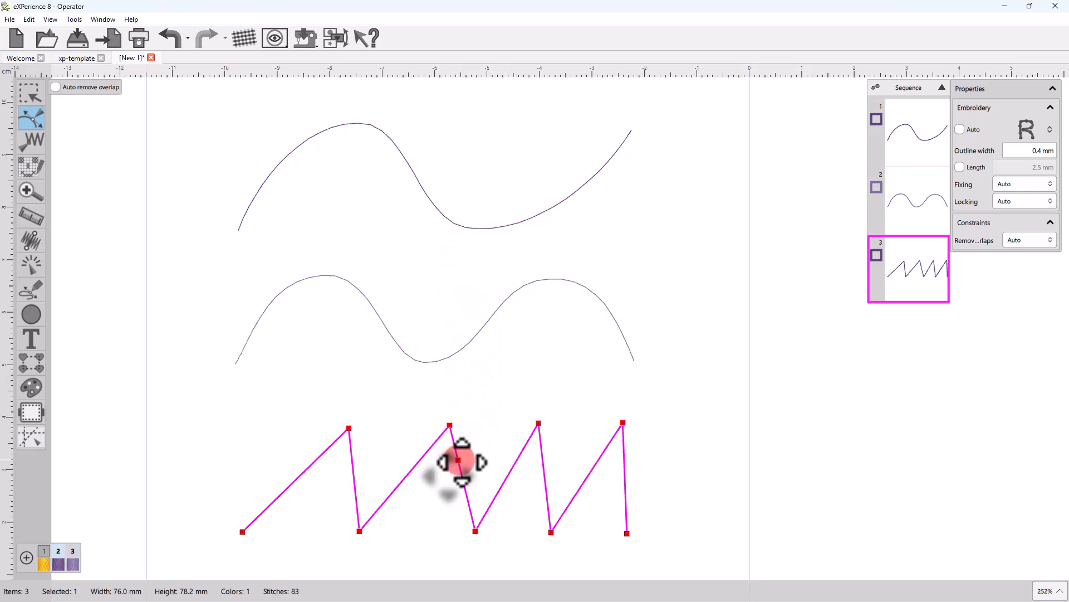
- Add a node to the upper wavy curve, midway along its descending segment
left_click(450, 221)
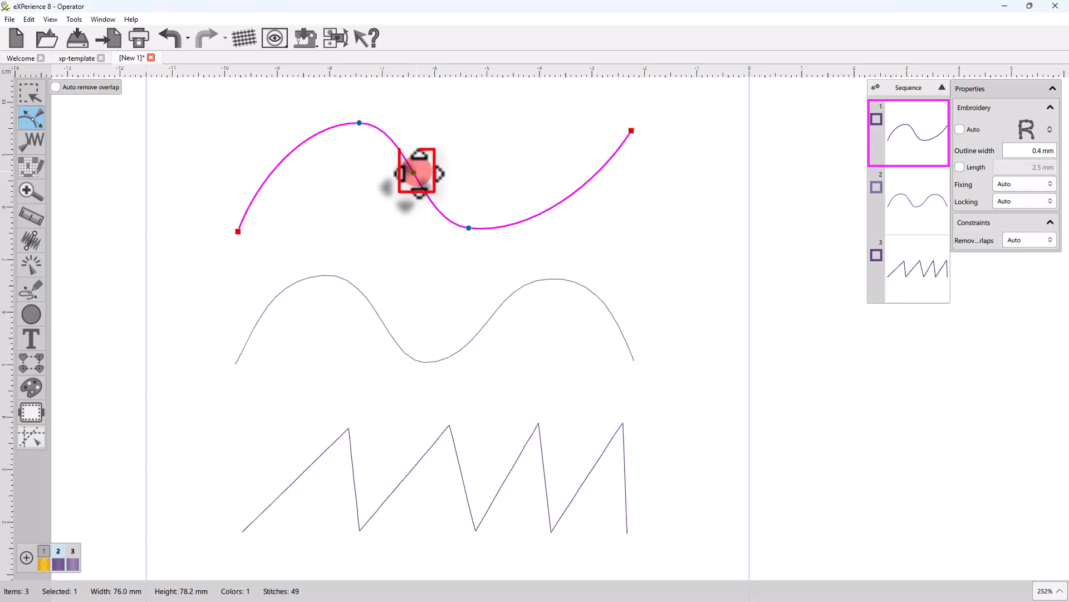
right_click(413, 173)
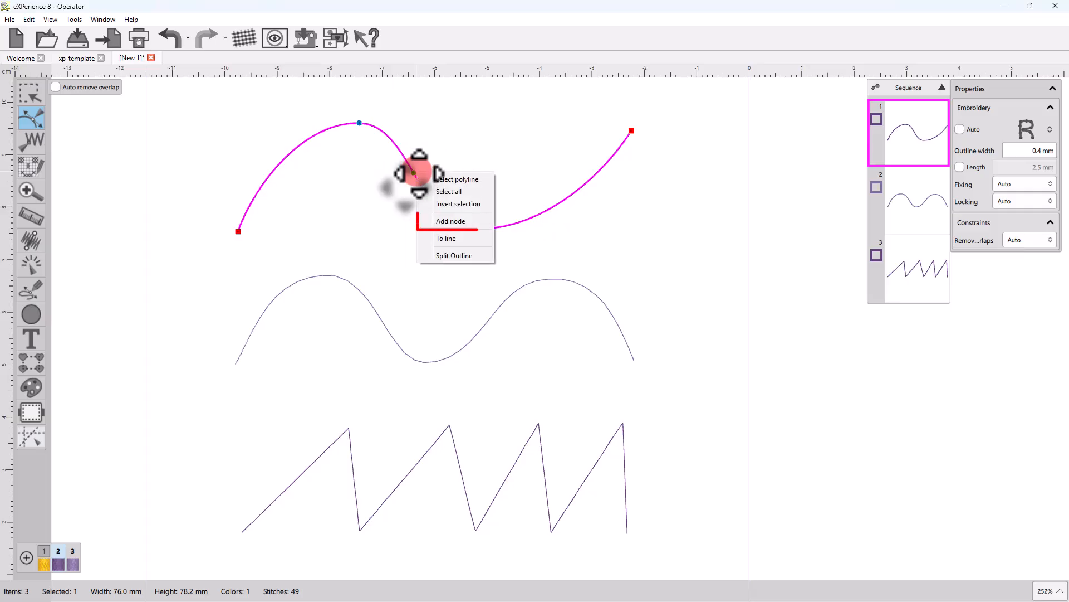
left_click(440, 221)
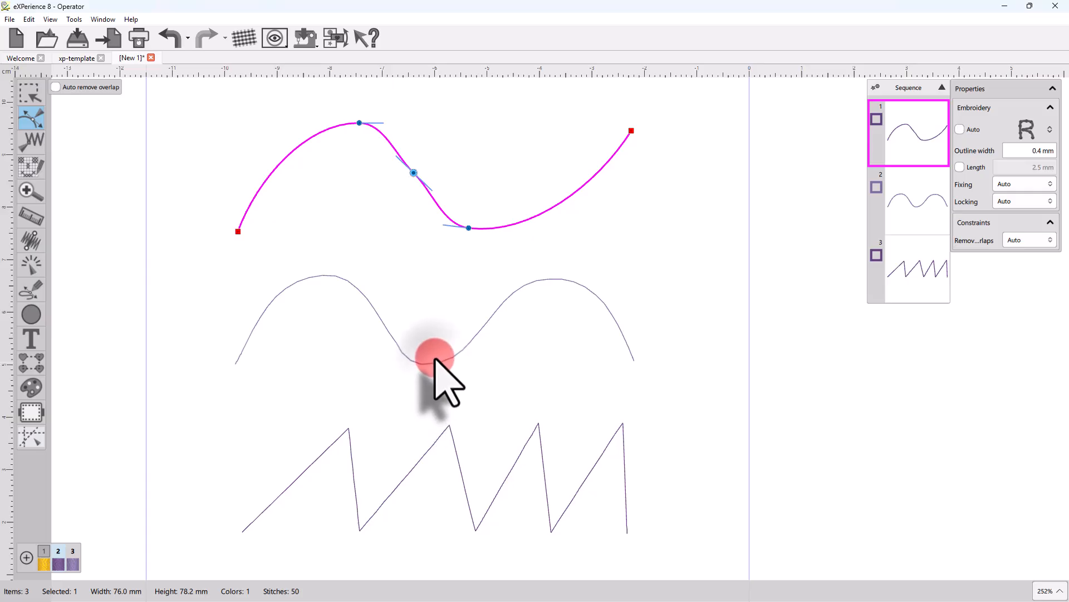
- Add a node to the middle wavy curve, midway along its rising segment, and deselect it
left_click(434, 360)
right_click(485, 323)
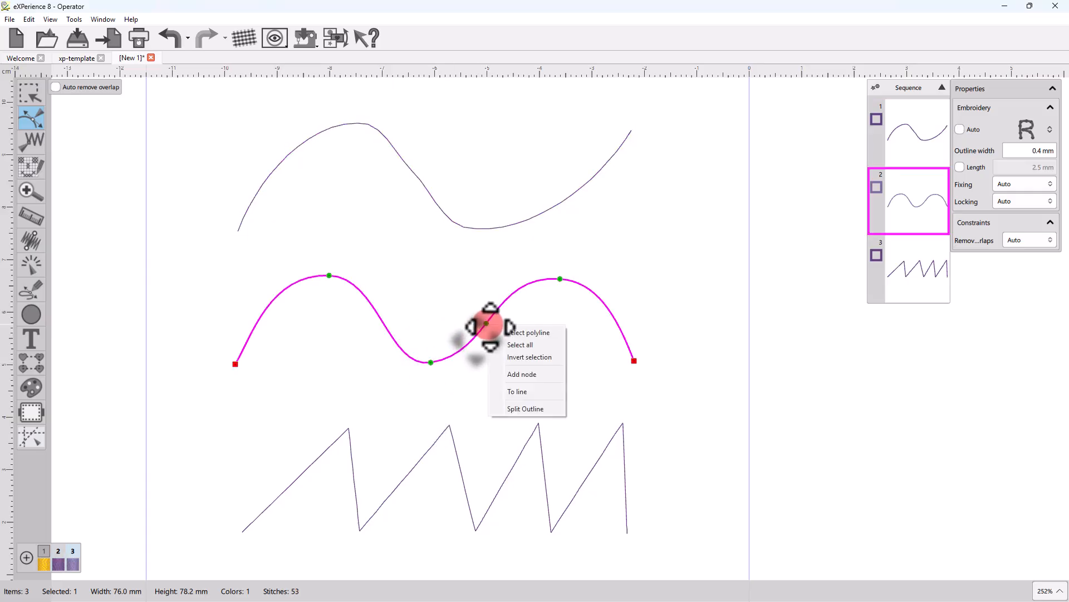
left_click(527, 376)
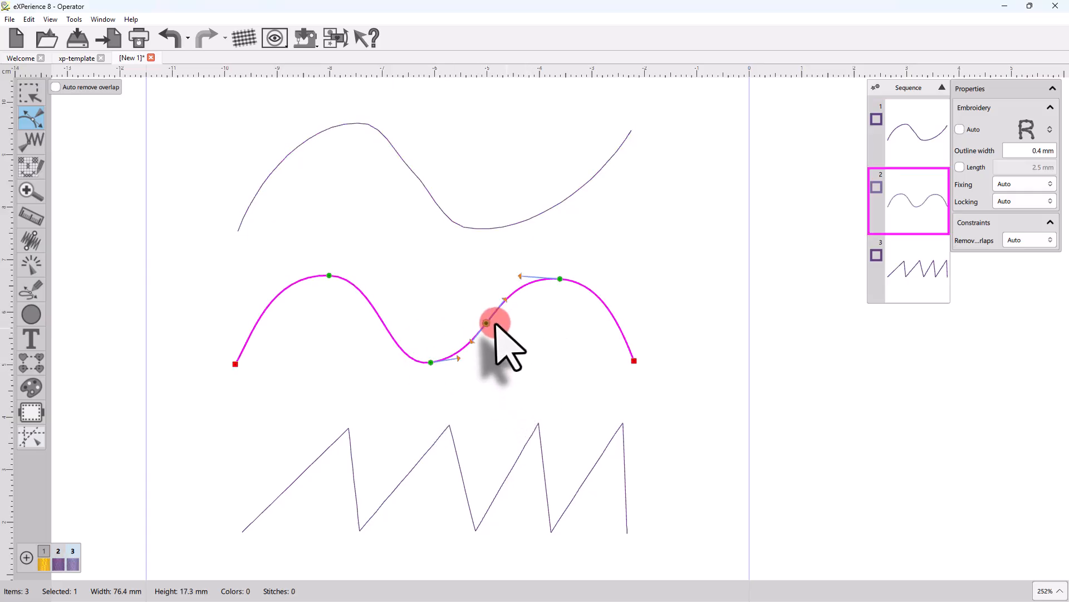
left_click(431, 269)
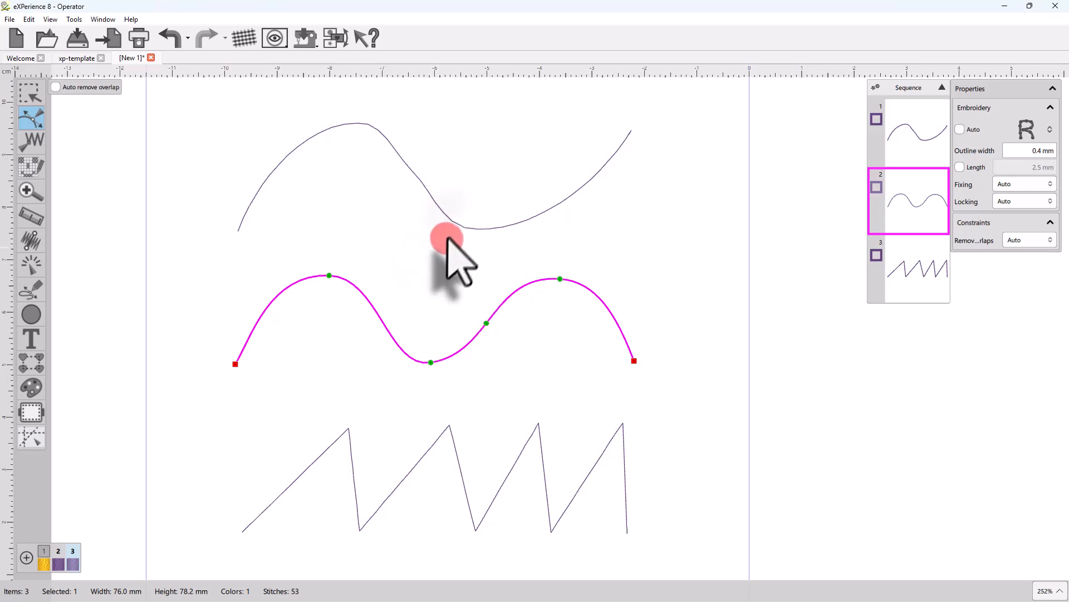
- Add a node to the upper wavy curve midway along its first rising segment and another midway along its last rising segment
left_click(456, 225)
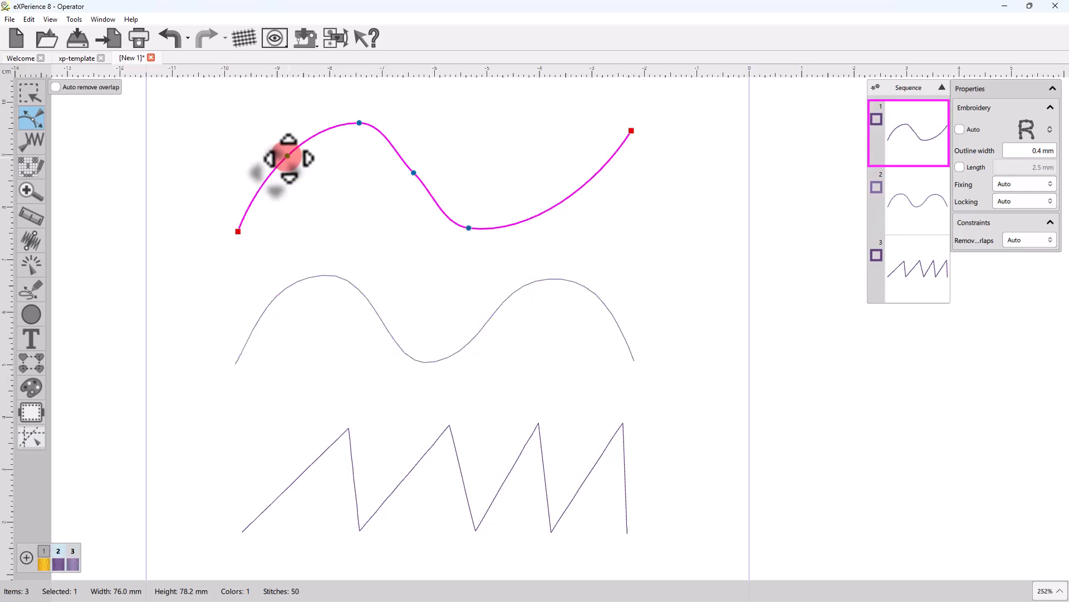
left_click(287, 157)
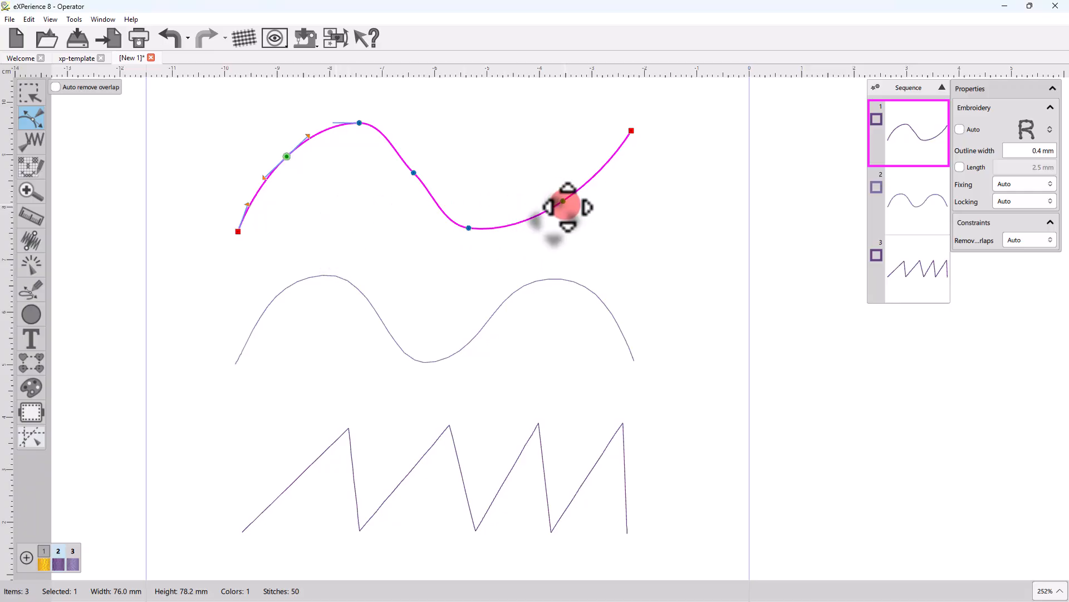
key("plus")
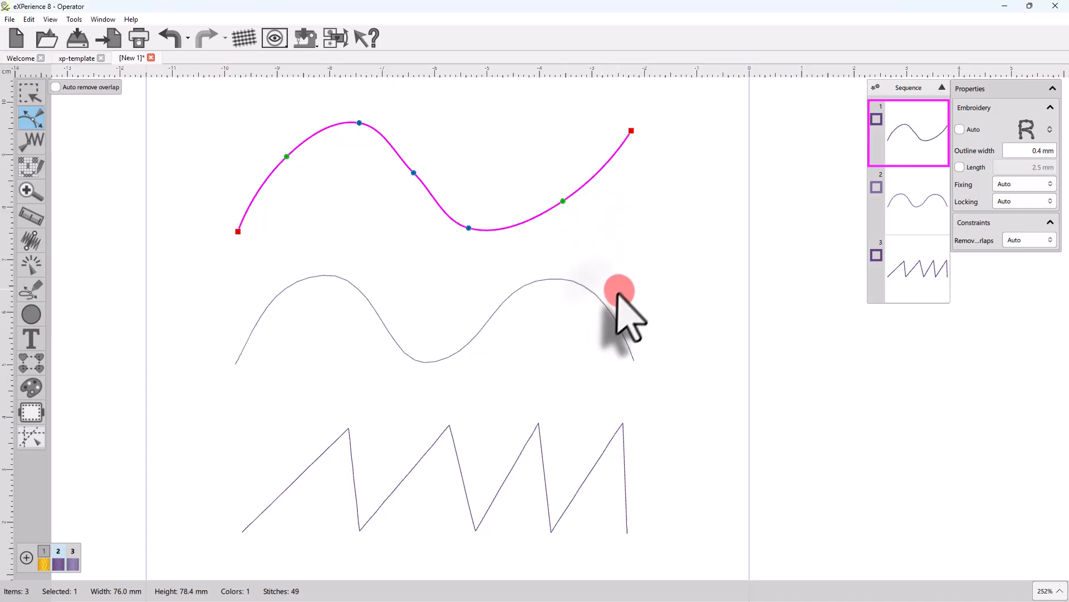
left_click(596, 304)
- Inspect the types and handles of the upper curve's nodes, including the middle one and the two on the rising segments
left_click(471, 228)
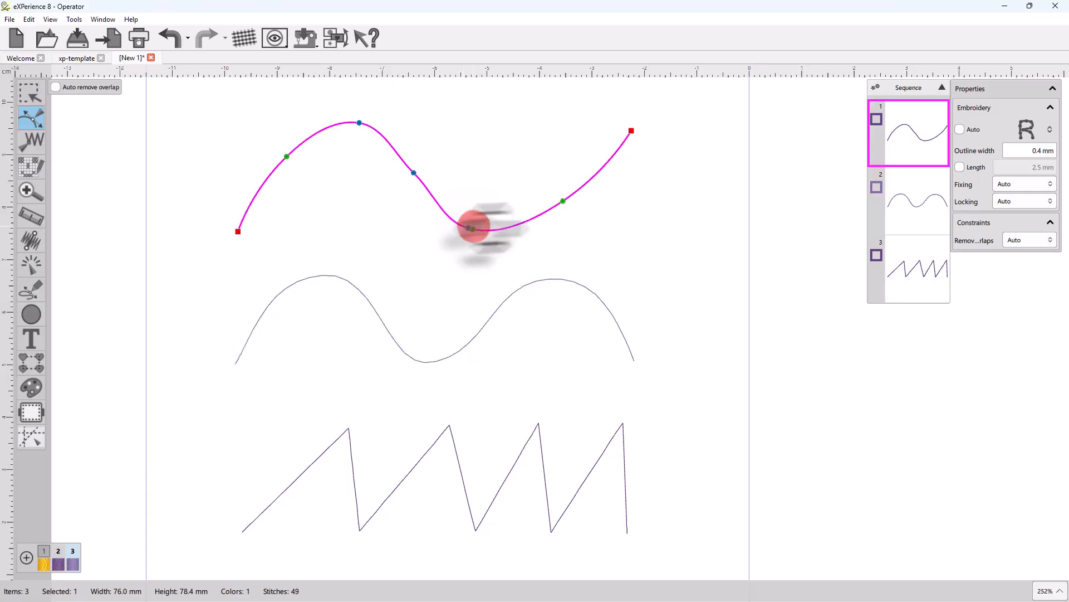
scroll(563, 202, "up", 3)
scroll(562, 200, "down", 3)
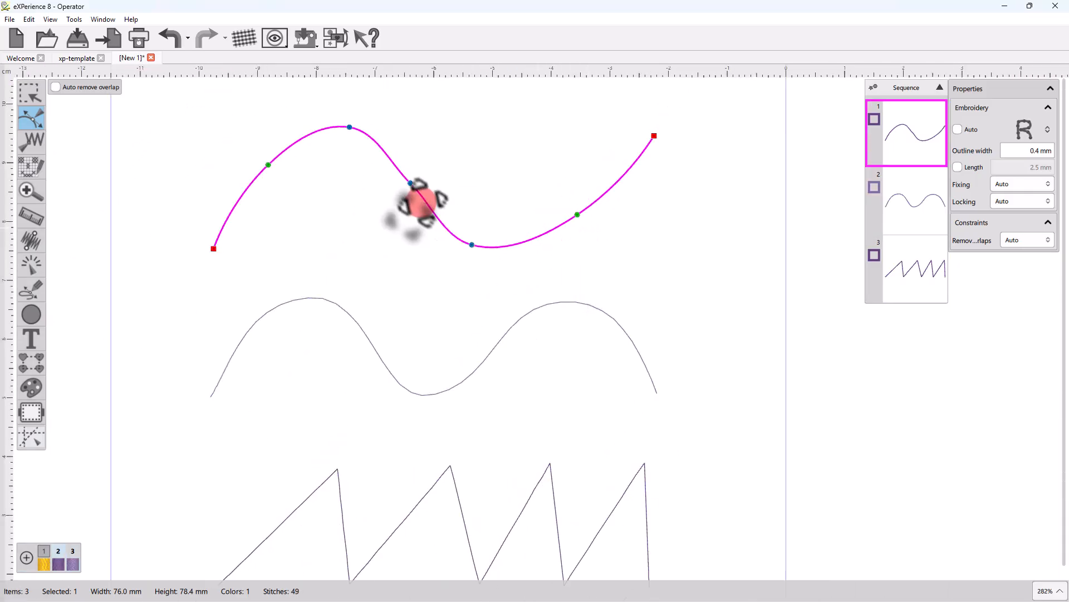
left_click(411, 182)
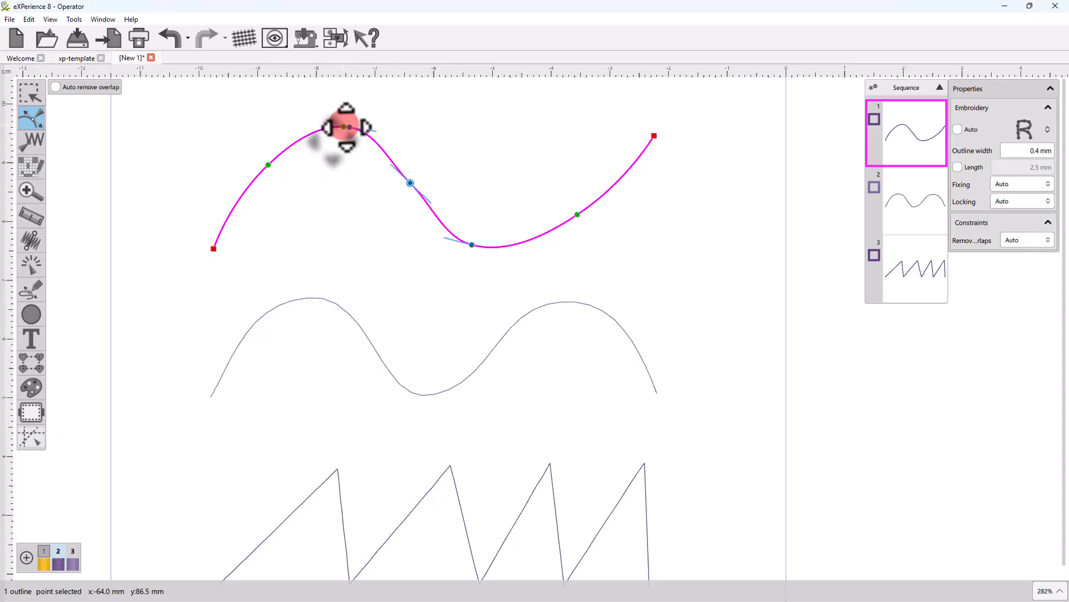
left_click(269, 164)
left_click(472, 245)
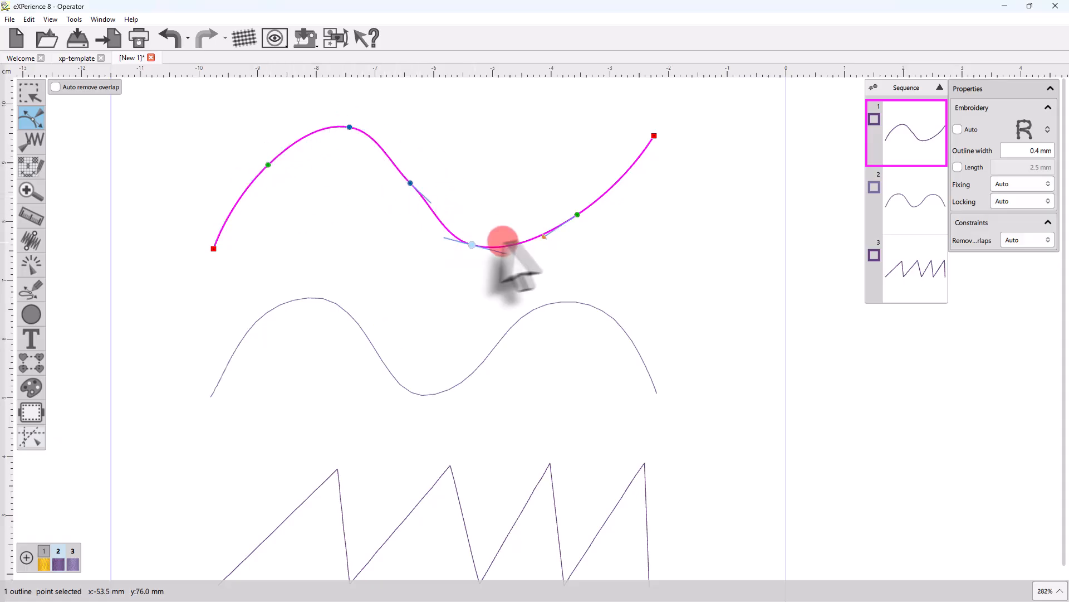
left_click(577, 216)
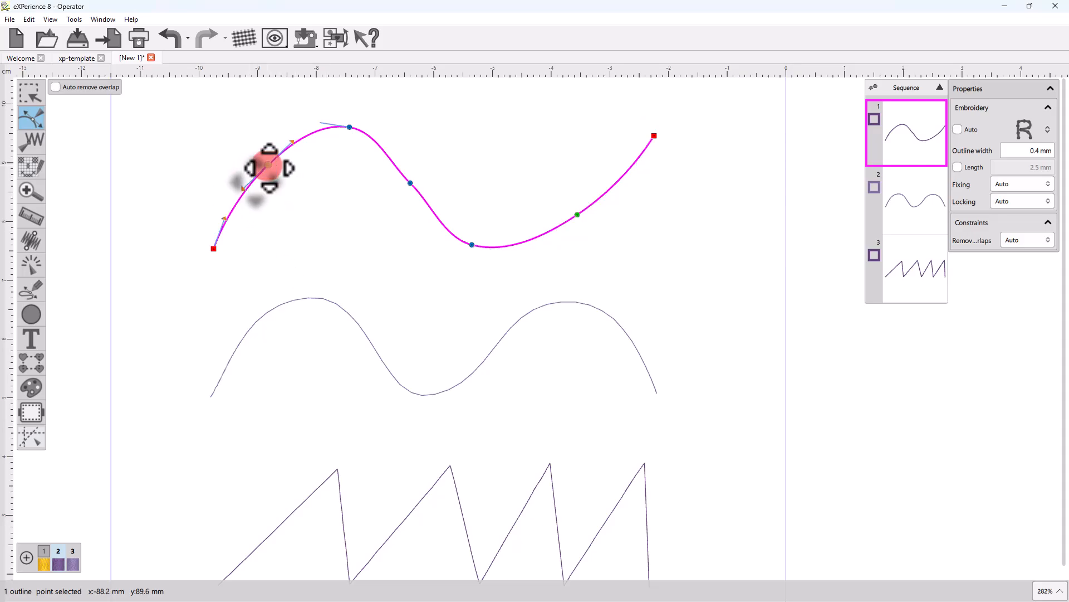
- Convert the upper curve's first rising-segment node to a cusp node and its last rising-segment node to an auto smooth node
right_click(268, 165)
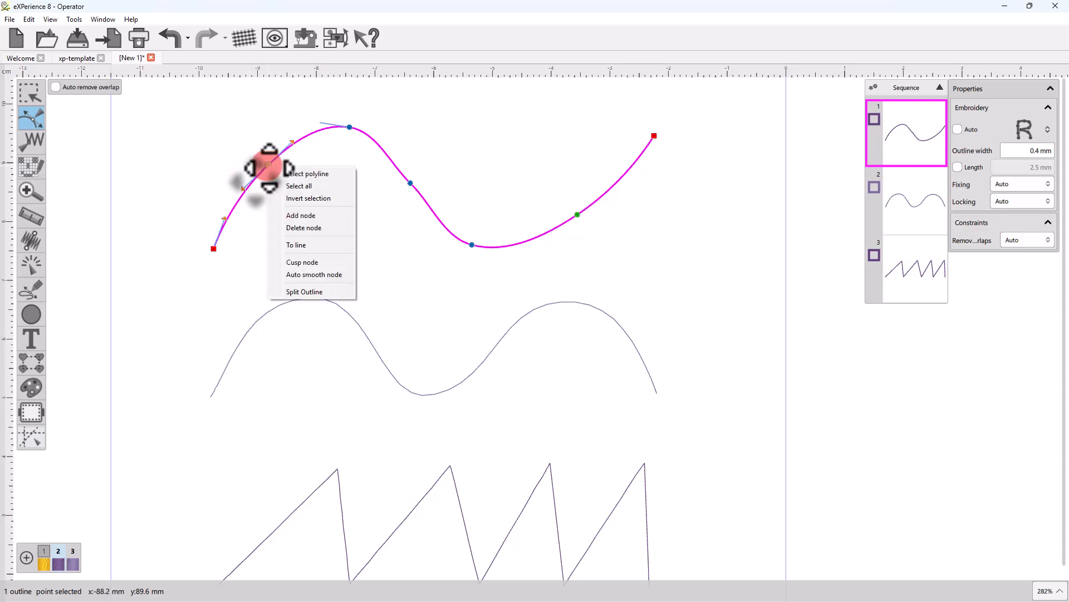
left_click(304, 261)
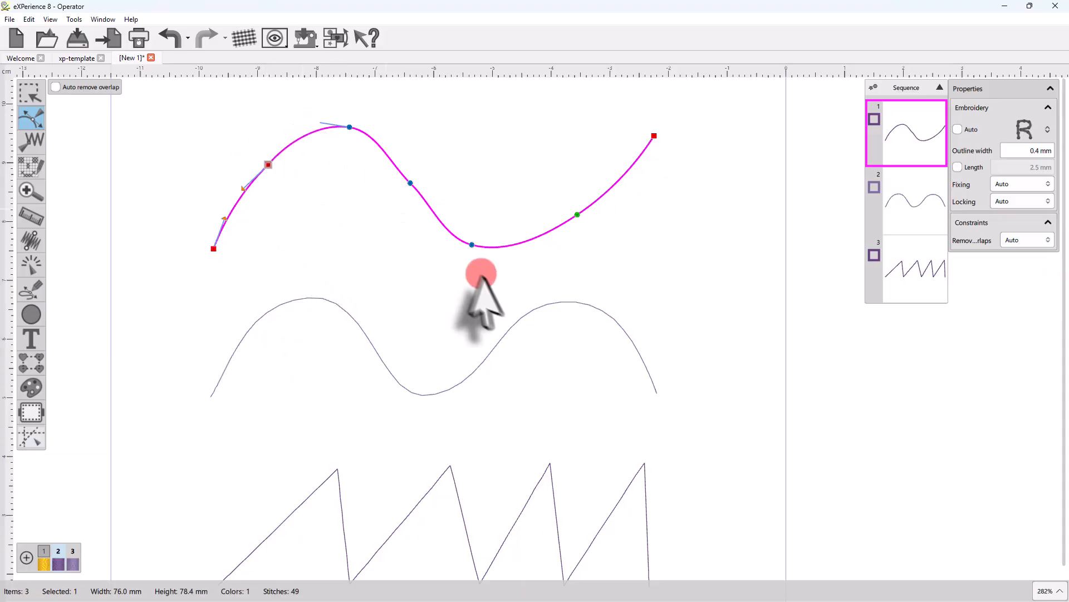
right_click(579, 216)
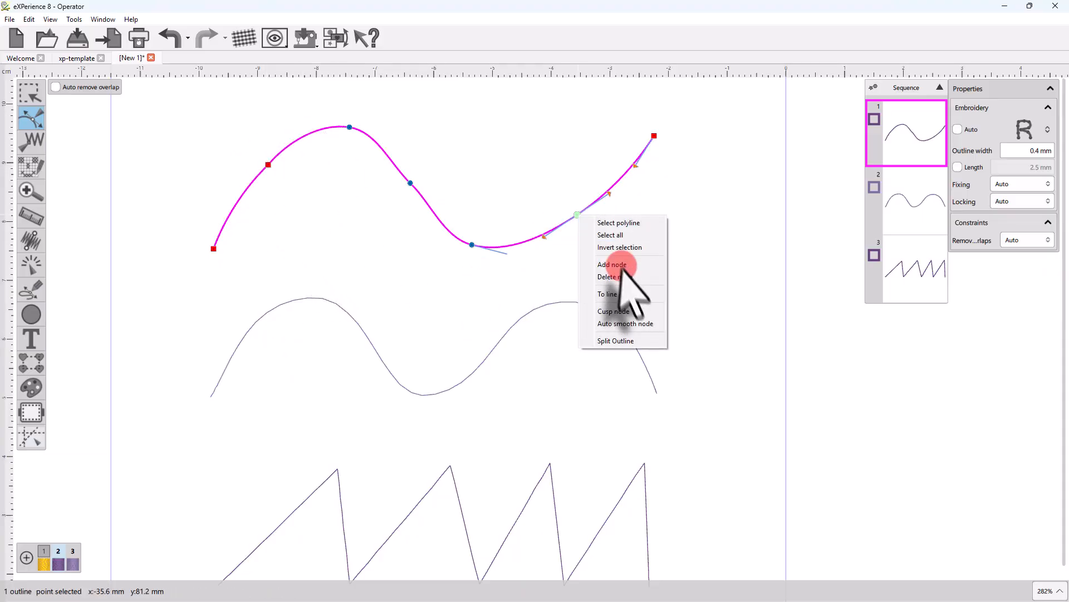
left_click(645, 310)
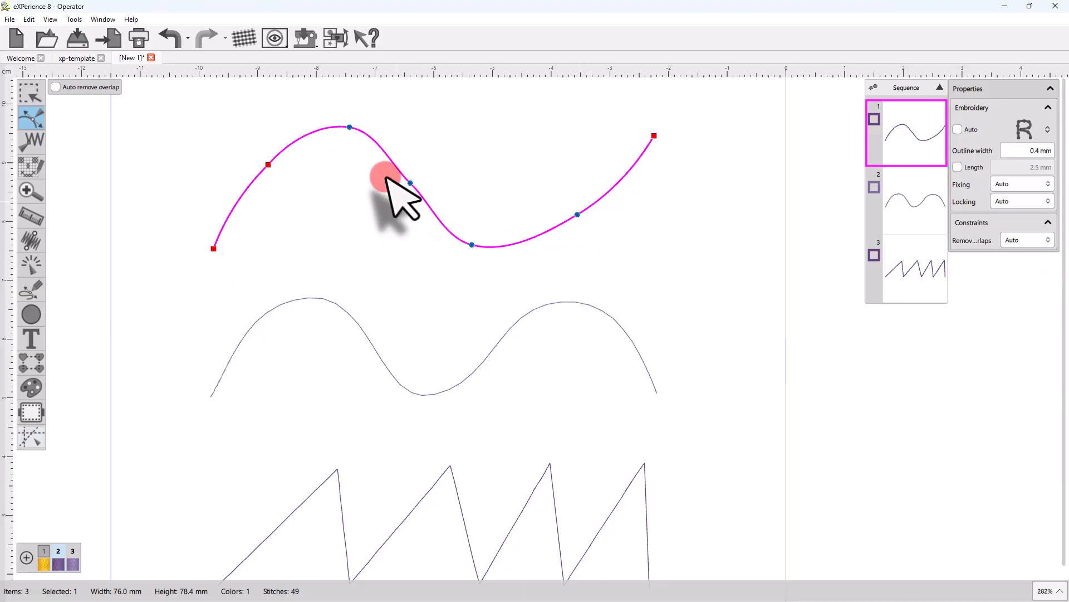
- Convert the node midway down the upper curve's descending segment to a smooth node and rotate its handle to reshape the curve
right_click(411, 182)
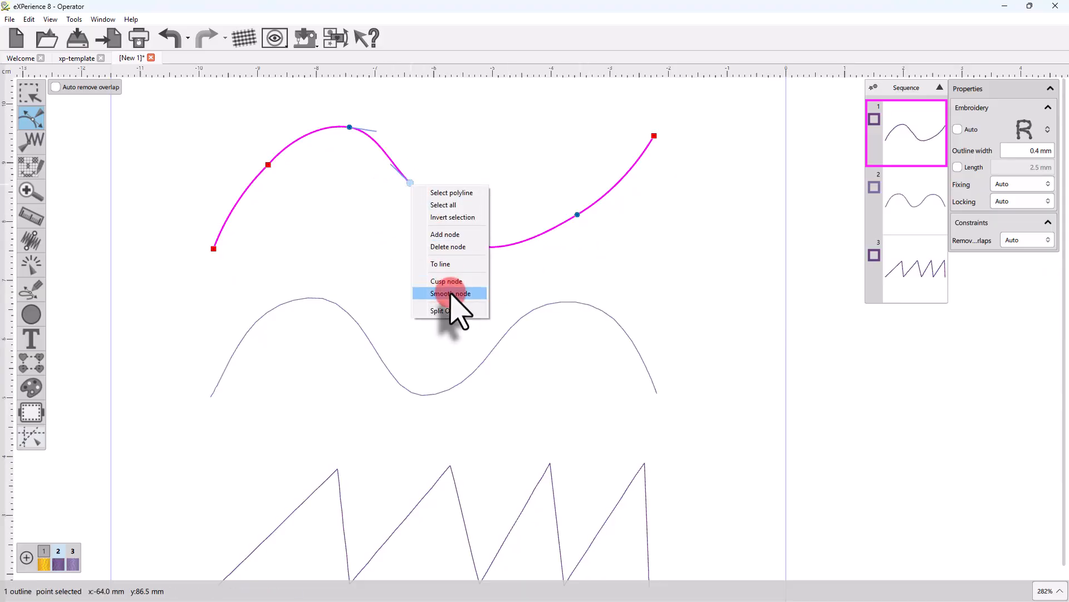
left_click(448, 293)
left_click_drag(420, 210, 450, 177)
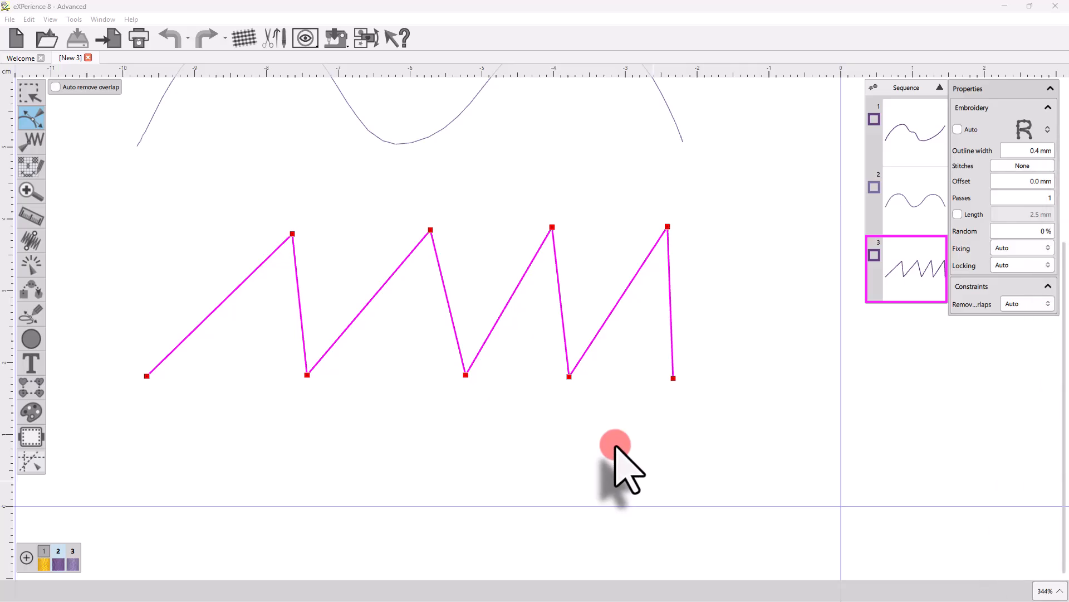
- Select the zigzag line's four peak nodes and add a node midway along each rising segment leading to them
left_click_drag(268, 212, 718, 279)
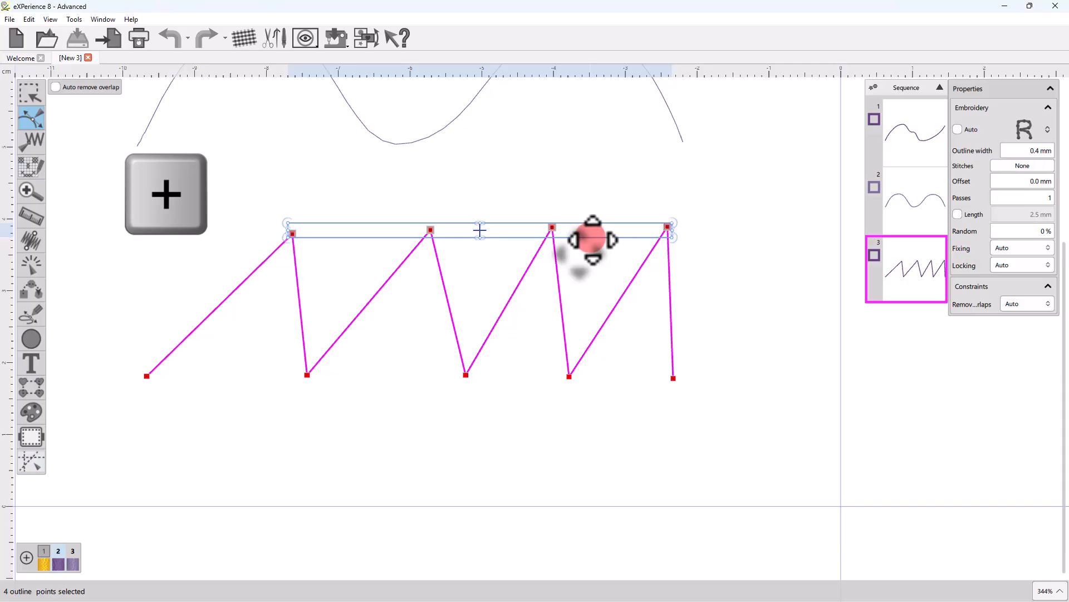
key("plus")
left_click(408, 389)
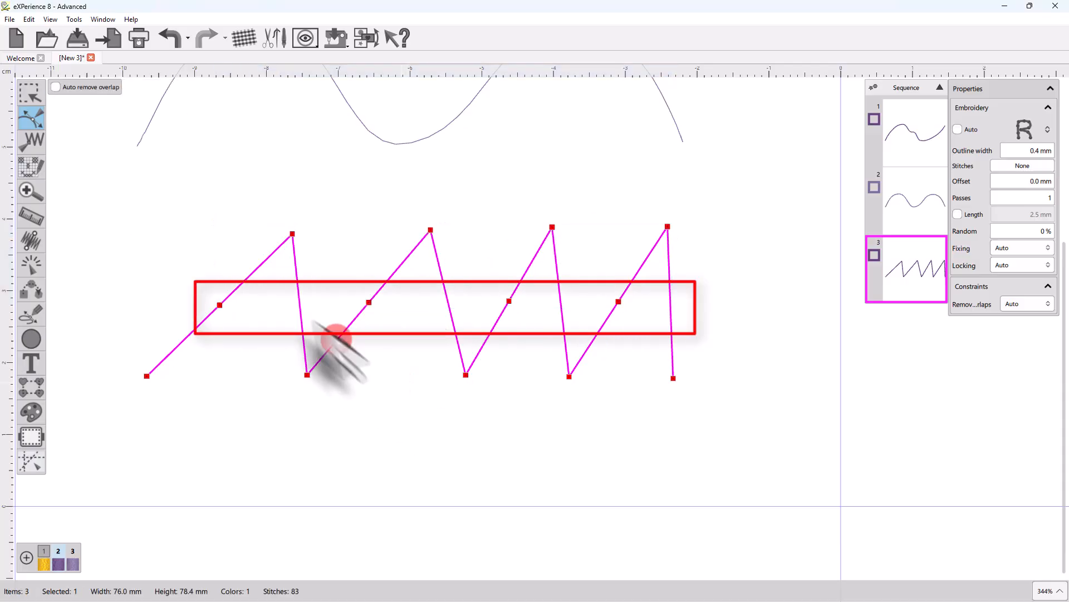
- Select the zigzag's four midpoint nodes, nudge them two steps left and one step up, and deselect them
left_click_drag(188, 285, 684, 329)
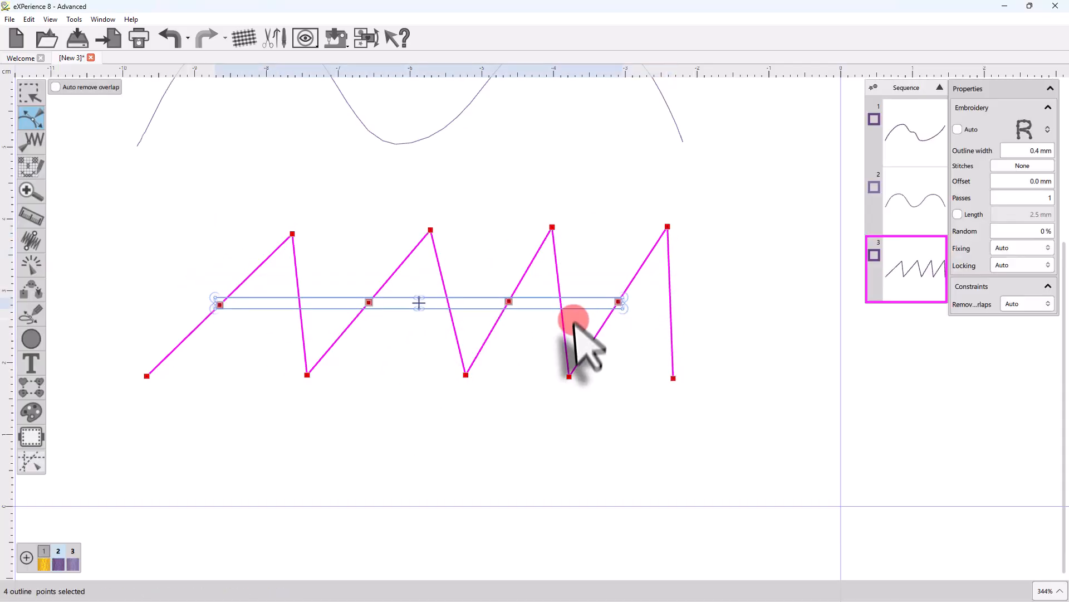
key("Left")
key("Left")
key("Up")
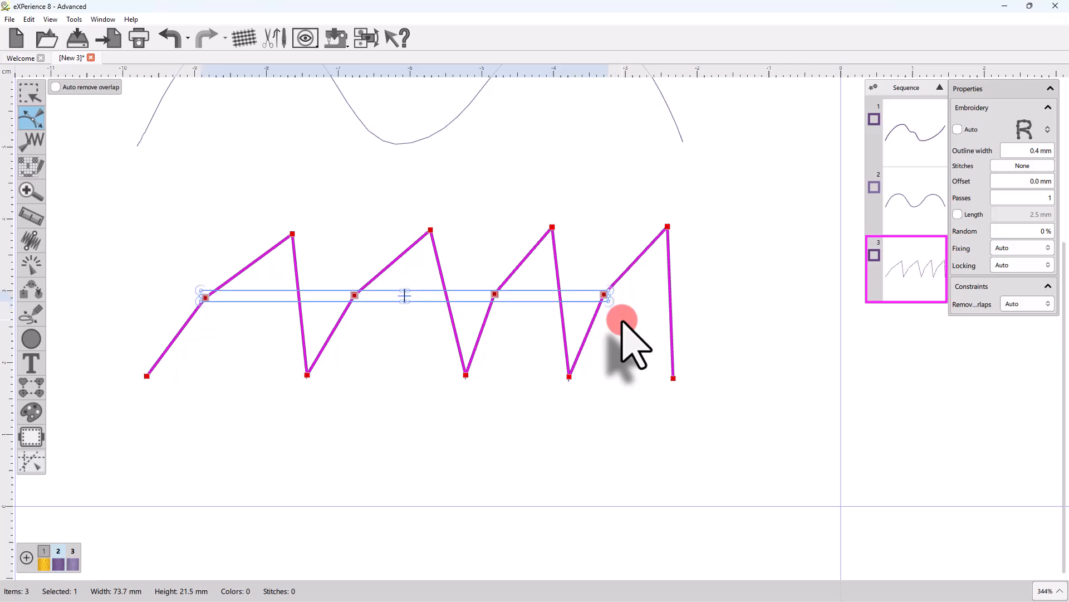
left_click(384, 384)
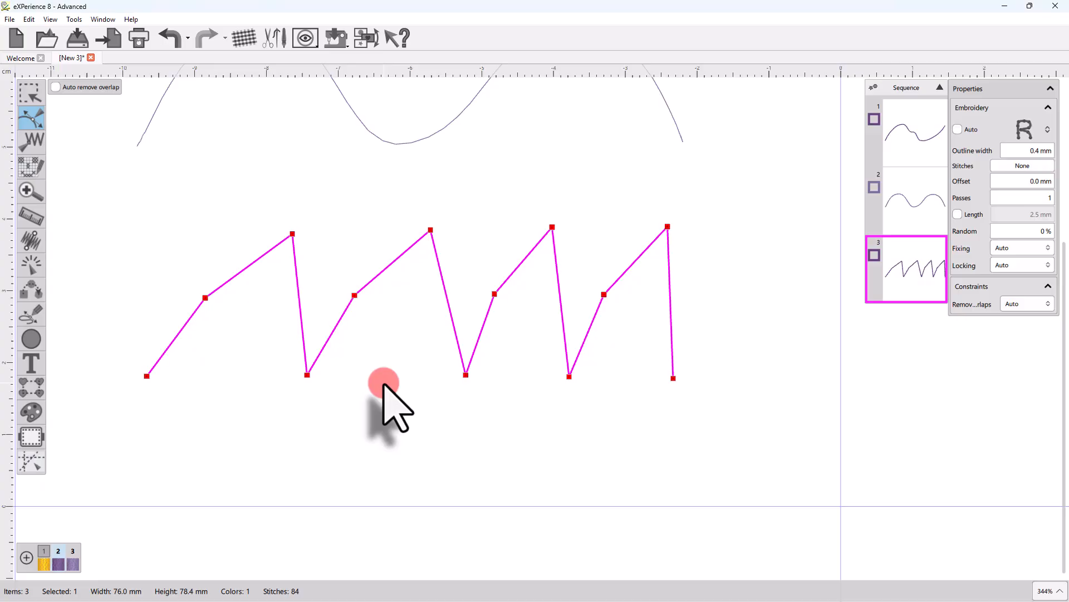
- Delete the zigzag's first two peak nodes
left_click_drag(280, 206, 446, 257)
key("Delete")
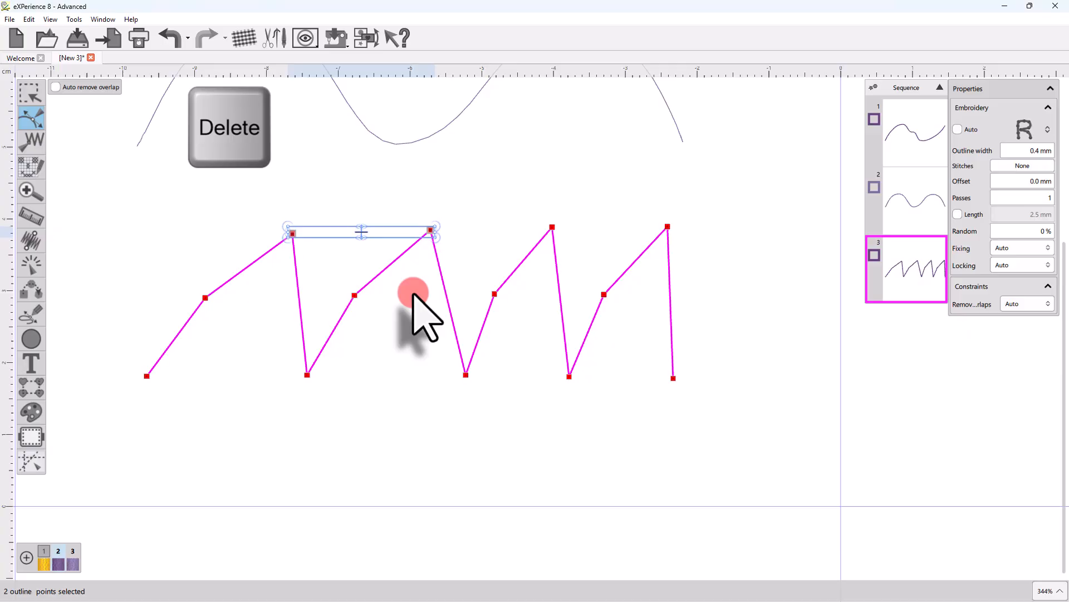
key("Delete")
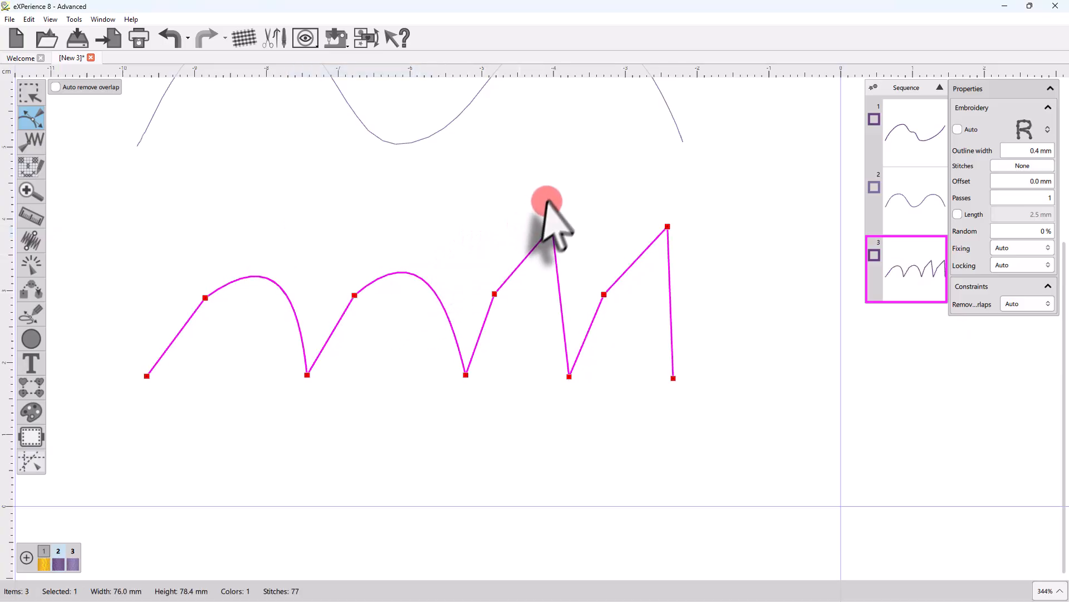
- Delete the zigzag's last two peak nodes
left_click_drag(515, 189, 694, 251)
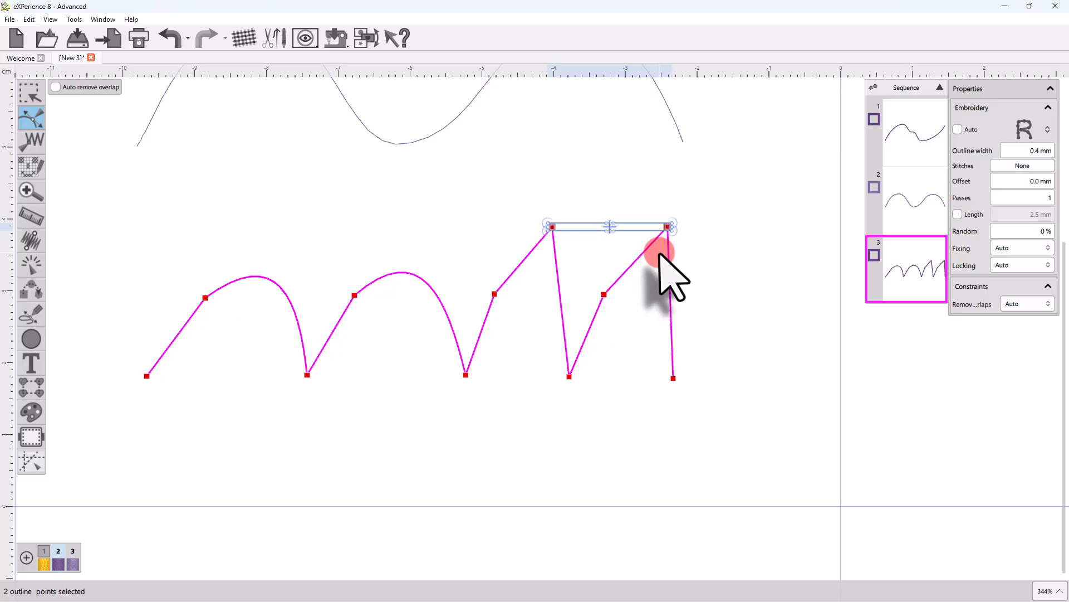
right_click(645, 230)
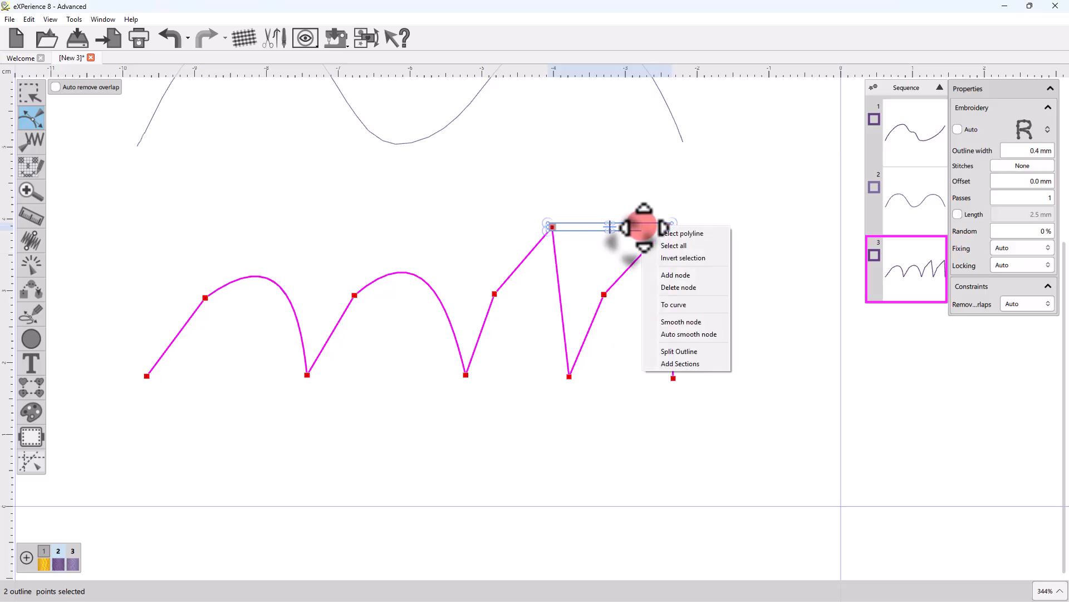
left_click(655, 287)
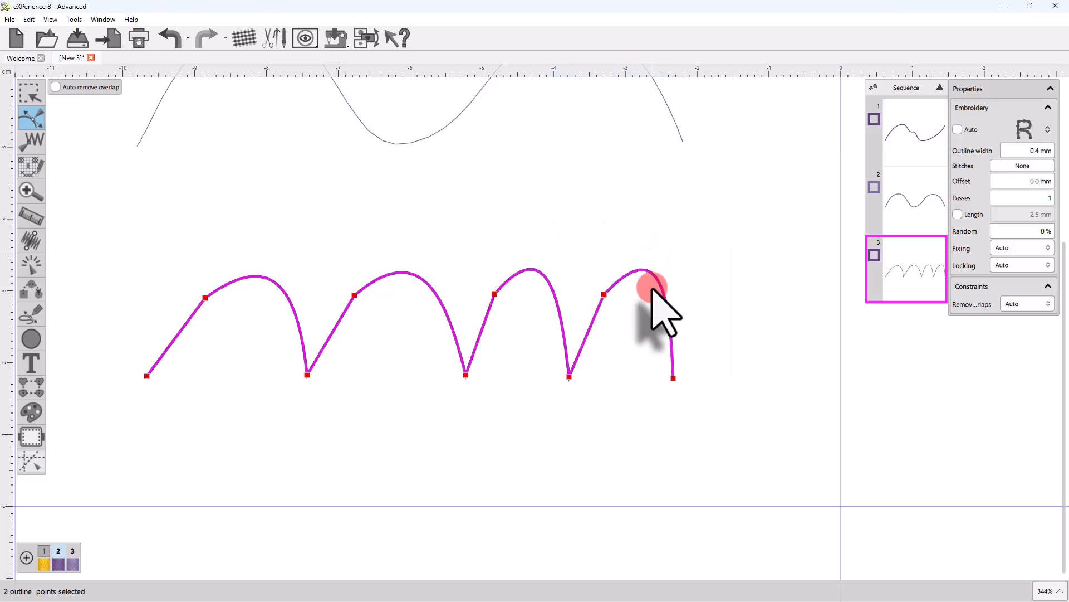